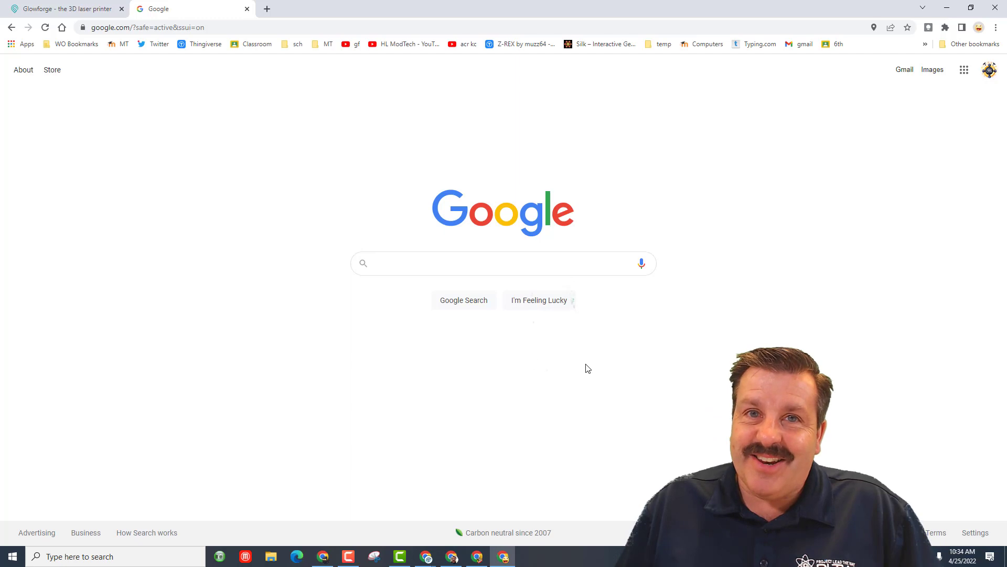
# Create a new blank document in Google Docs.
pyautogui.click(964, 70)
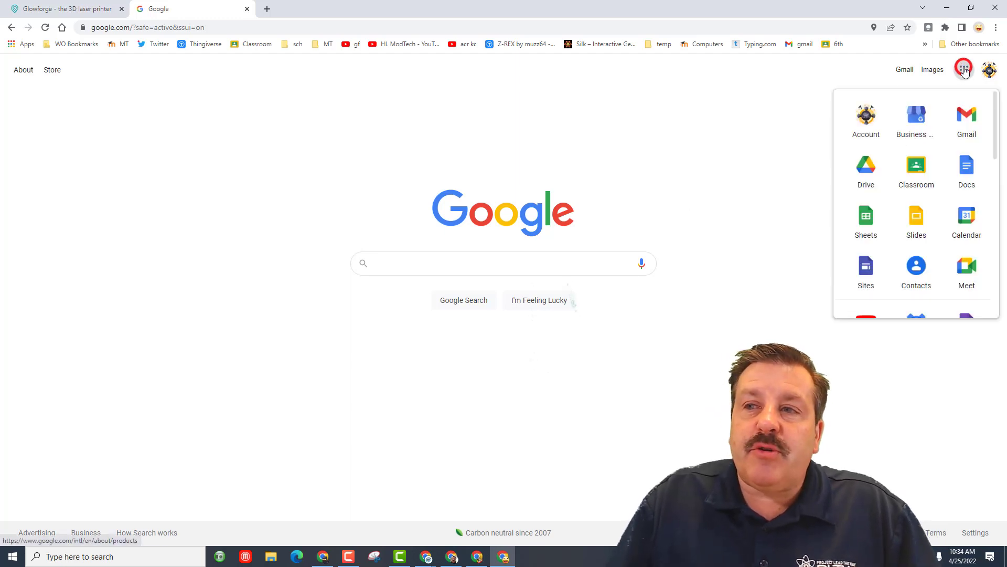
pyautogui.click(968, 175)
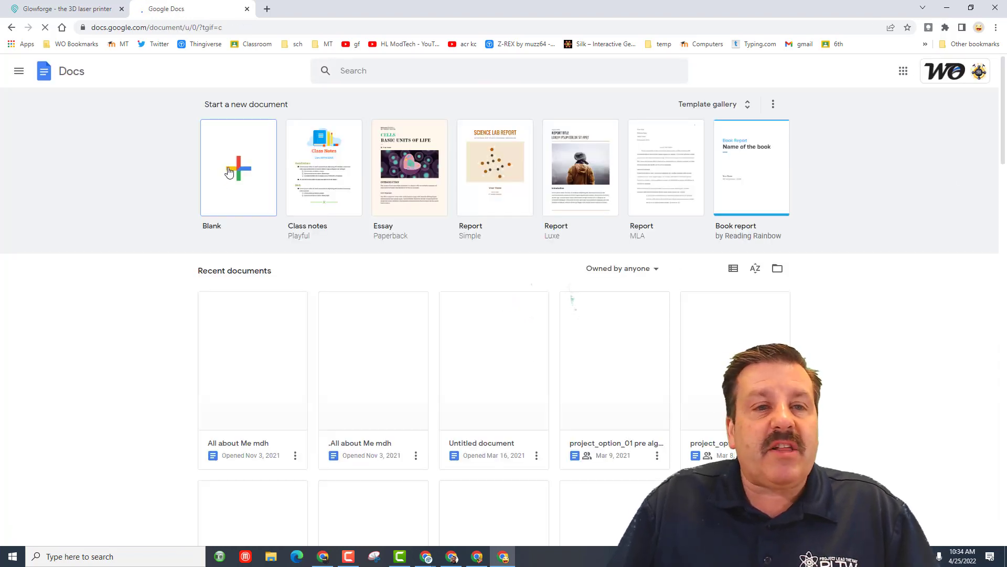
pyautogui.click(236, 168)
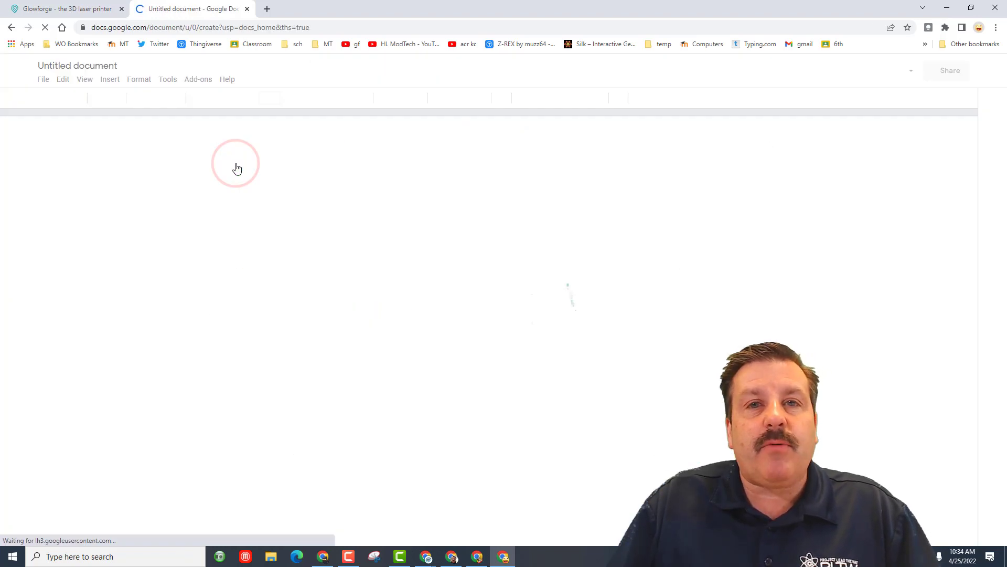
# Name the document "top Tinkercad MDH".
pyautogui.click(95, 63)
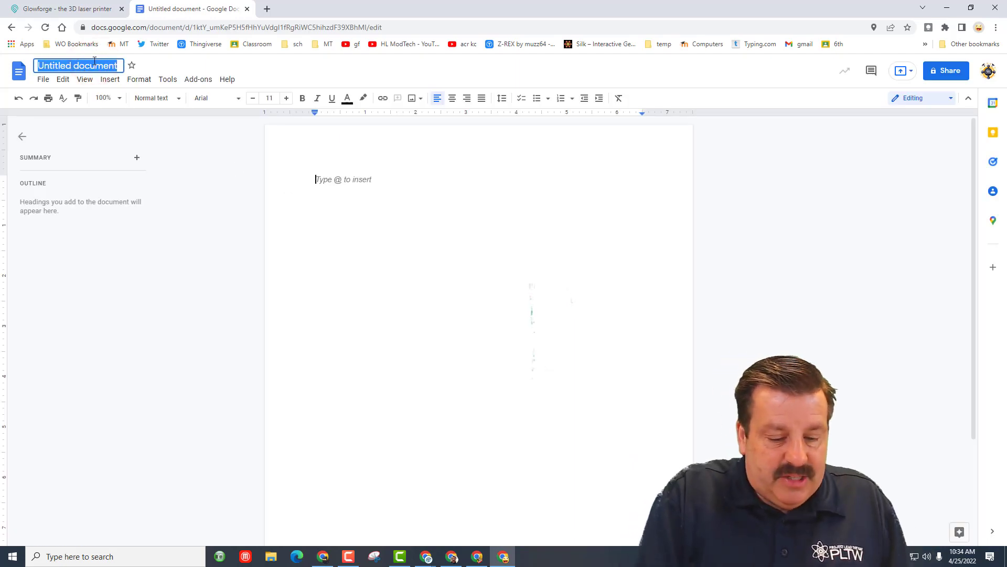
pyautogui.write('top Tinkercad MDH')
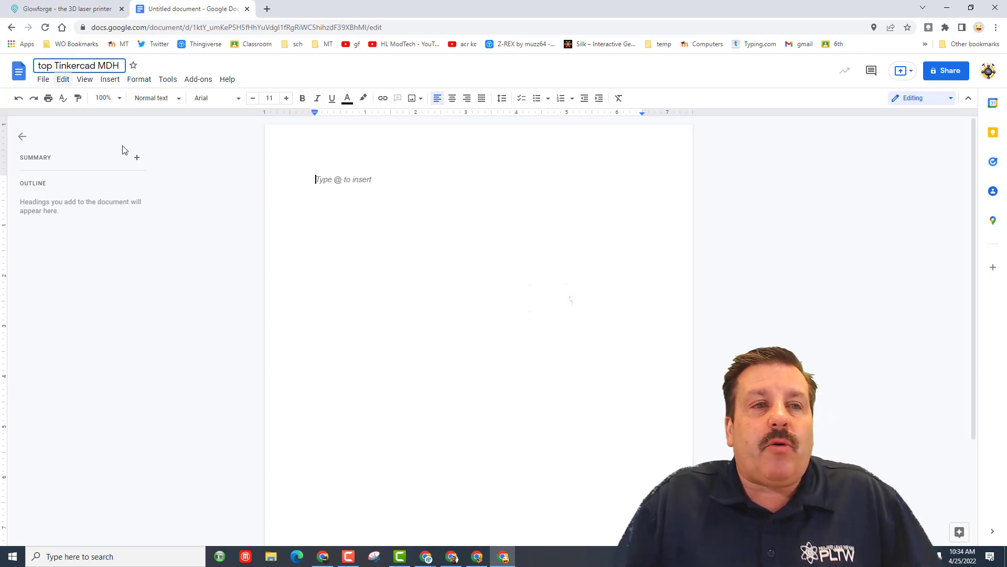
pyautogui.click(380, 254)
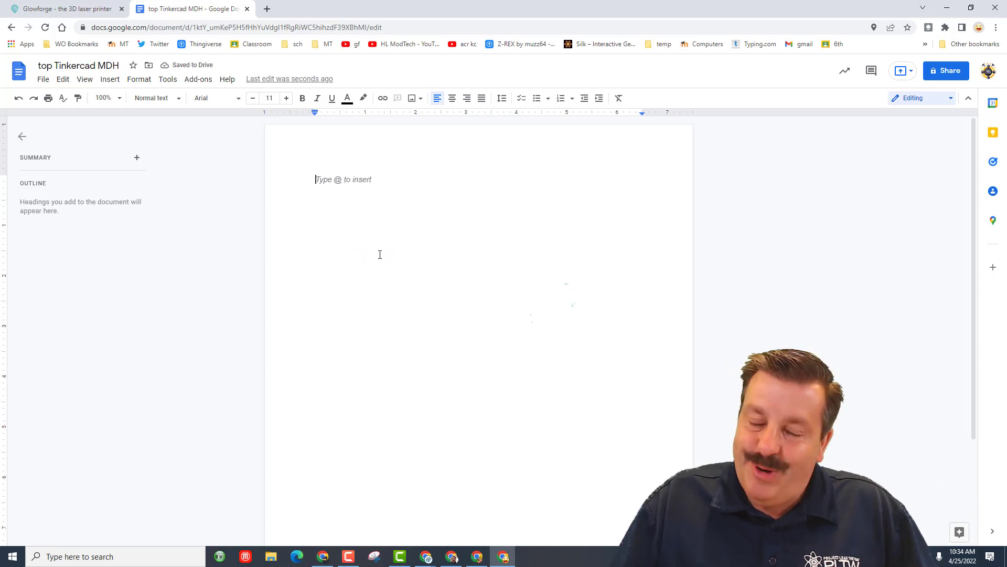
pyautogui.press('F10')
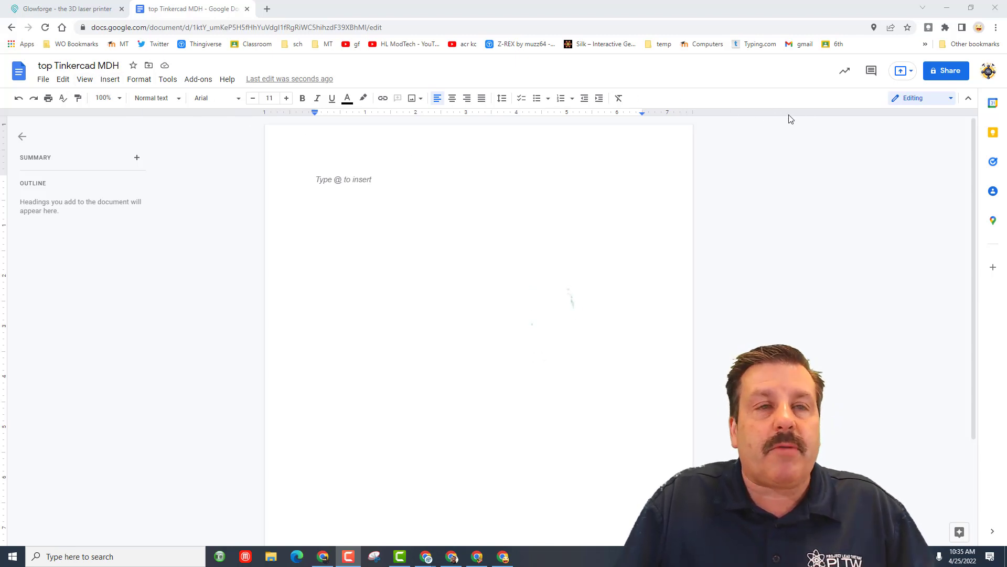
# Hide the document's menus and show them again, and turn off the document outline.
pyautogui.click(969, 99)
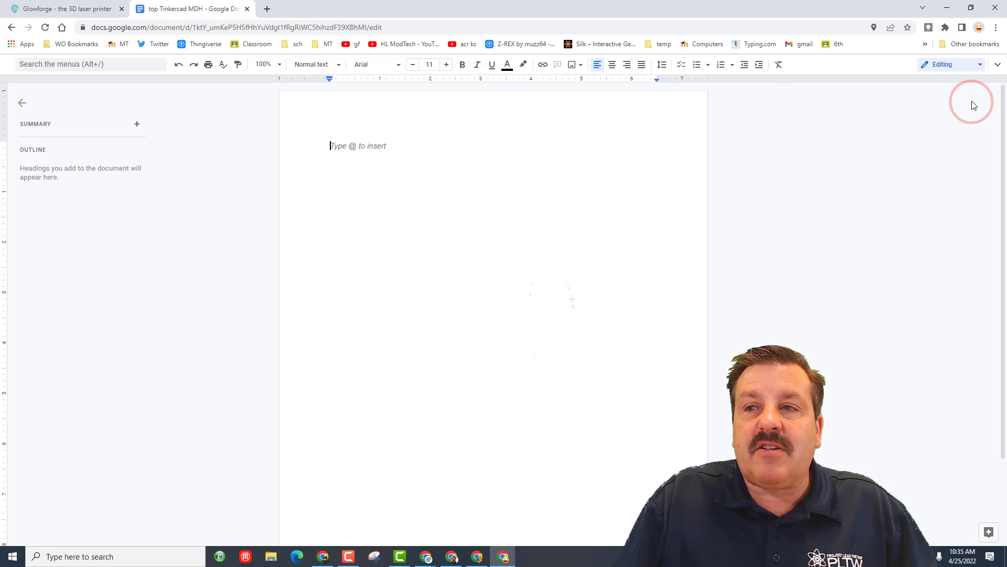
pyautogui.click(1000, 64)
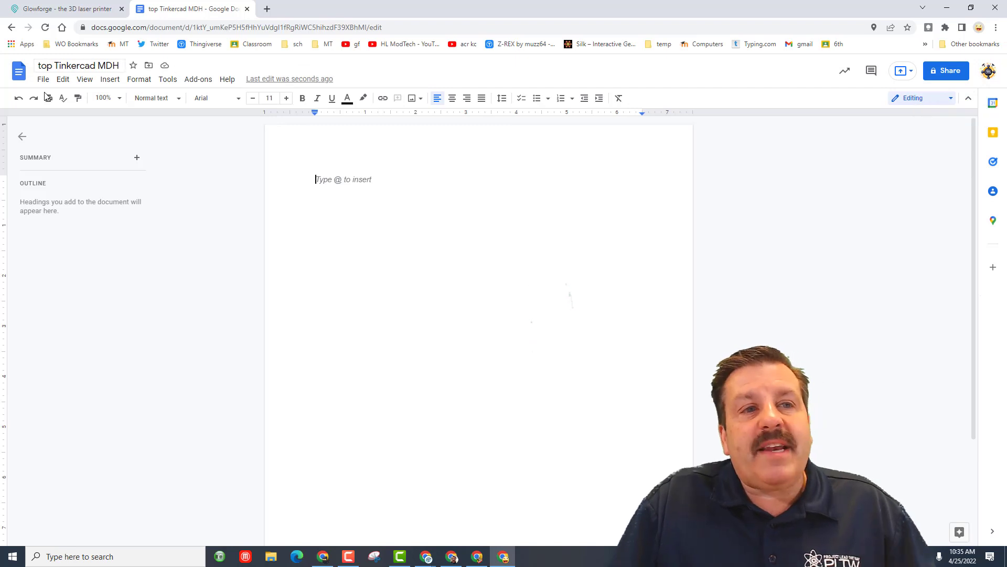
pyautogui.click(84, 80)
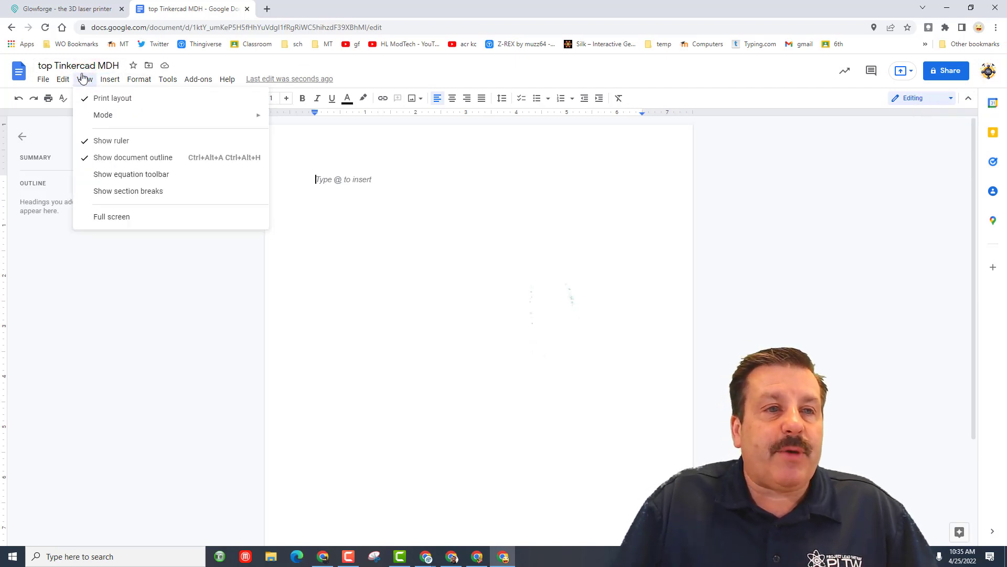
pyautogui.click(102, 163)
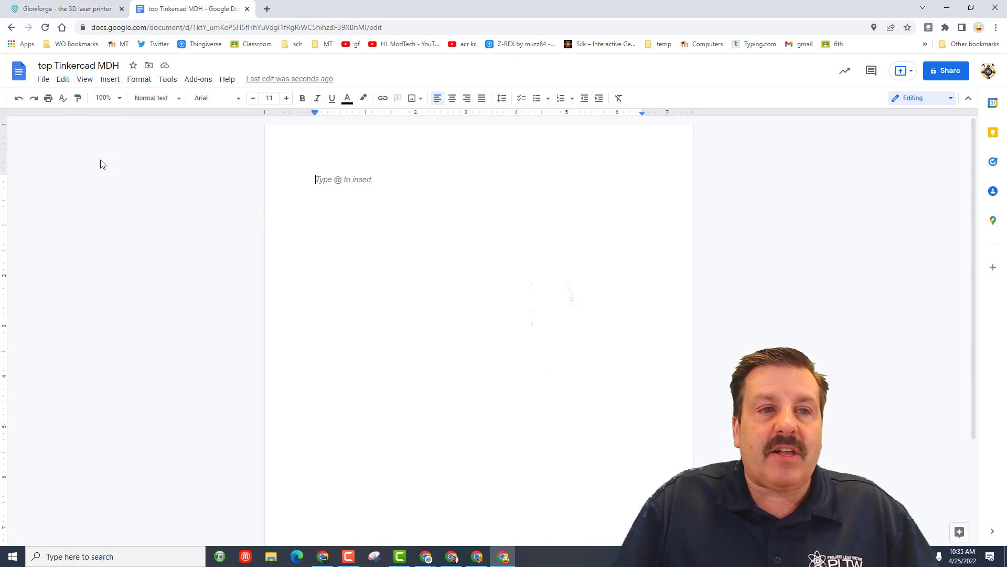
# Set the page's top, bottom, left and right margins to 0.5 inches.
pyautogui.click(43, 79)
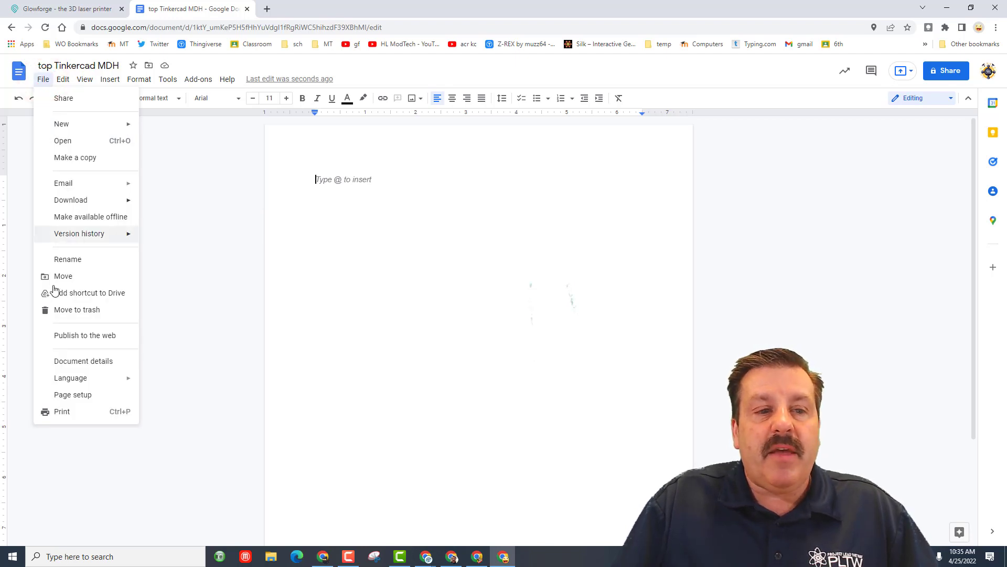
pyautogui.click(72, 394)
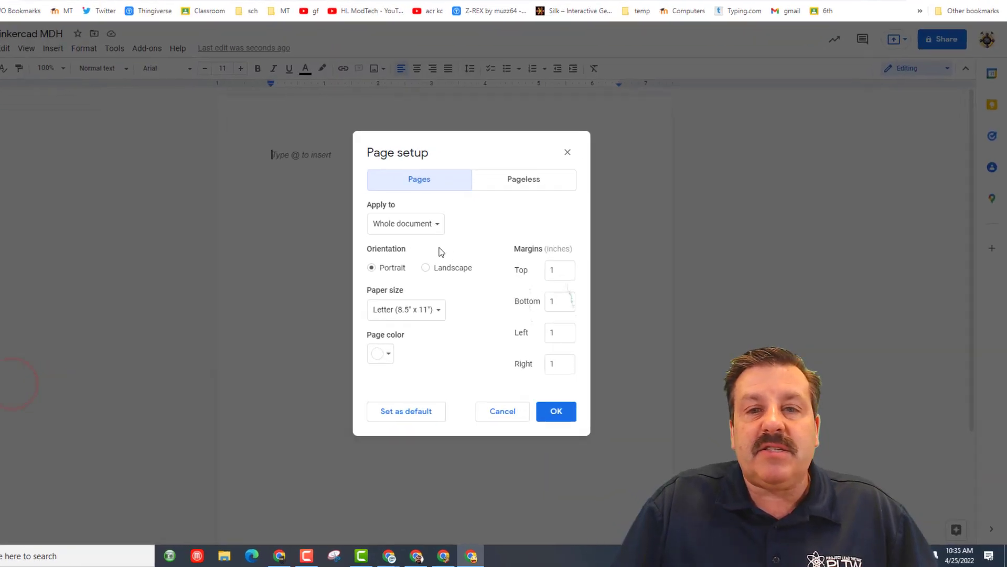
pyautogui.click(460, 208)
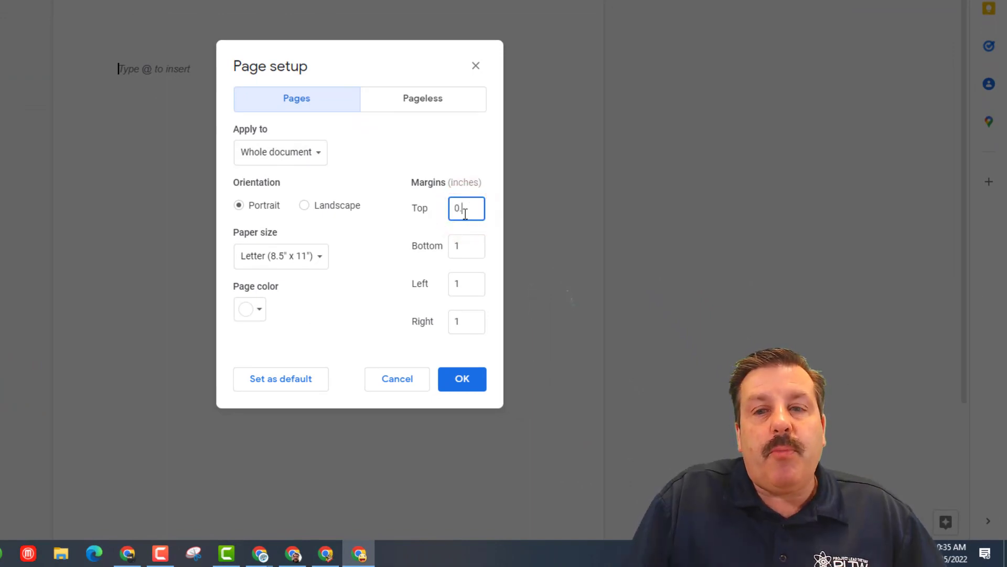
pyautogui.write('0.5')
pyautogui.doubleClick(455, 247)
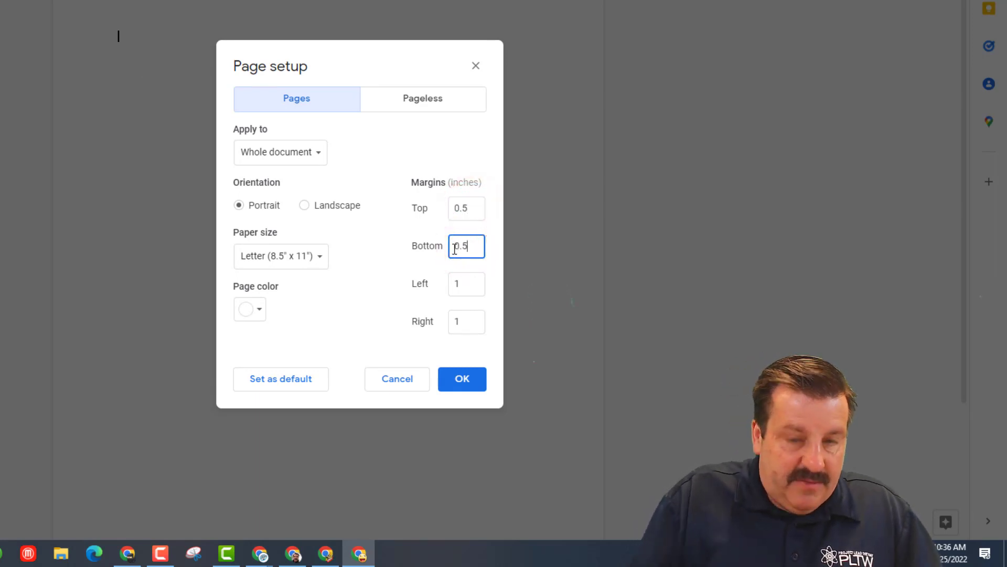
pyautogui.doubleClick(473, 250)
pyautogui.hotkey('ctrl', 'c')
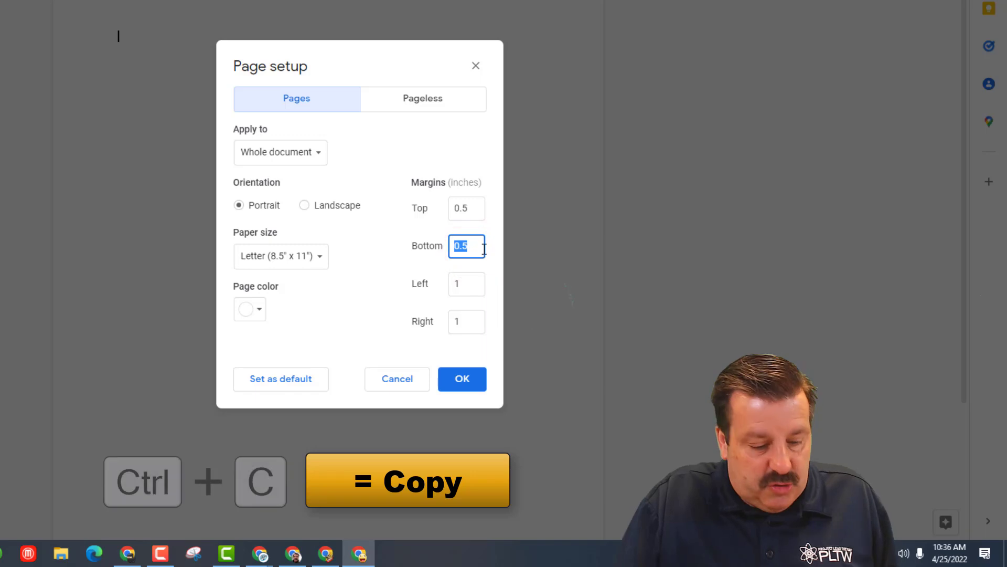
pyautogui.doubleClick(462, 285)
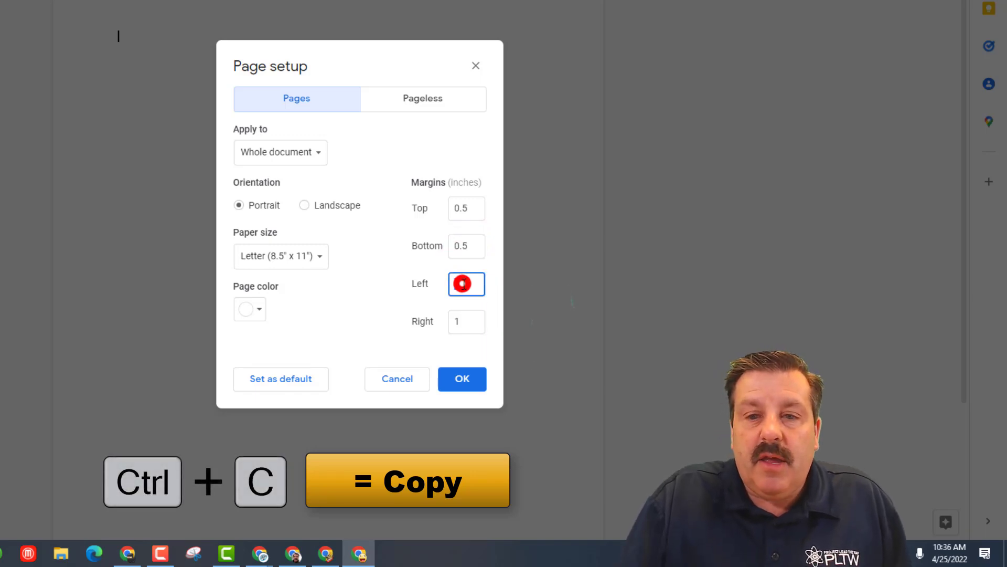
pyautogui.hotkey('ctrl', 'v')
pyautogui.doubleClick(460, 322)
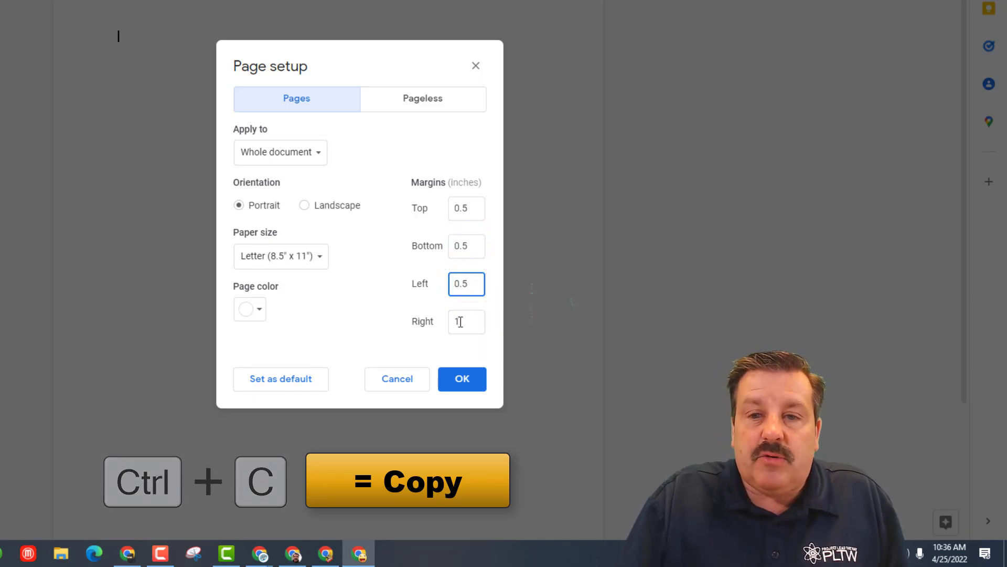
pyautogui.hotkey('ctrl', 'v')
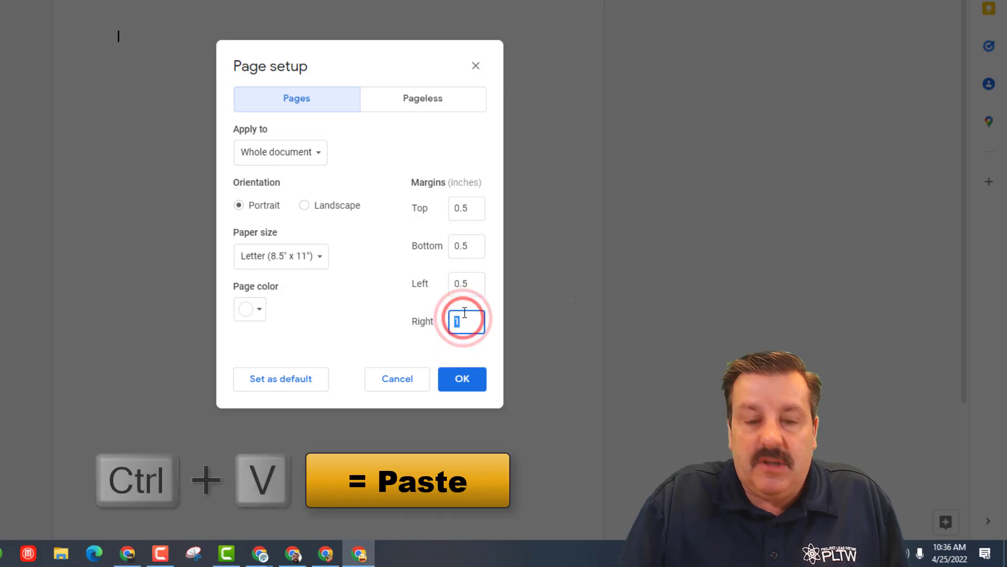
# Set the page color to light blue and apply the page setup to the whole document.
pyautogui.click(260, 313)
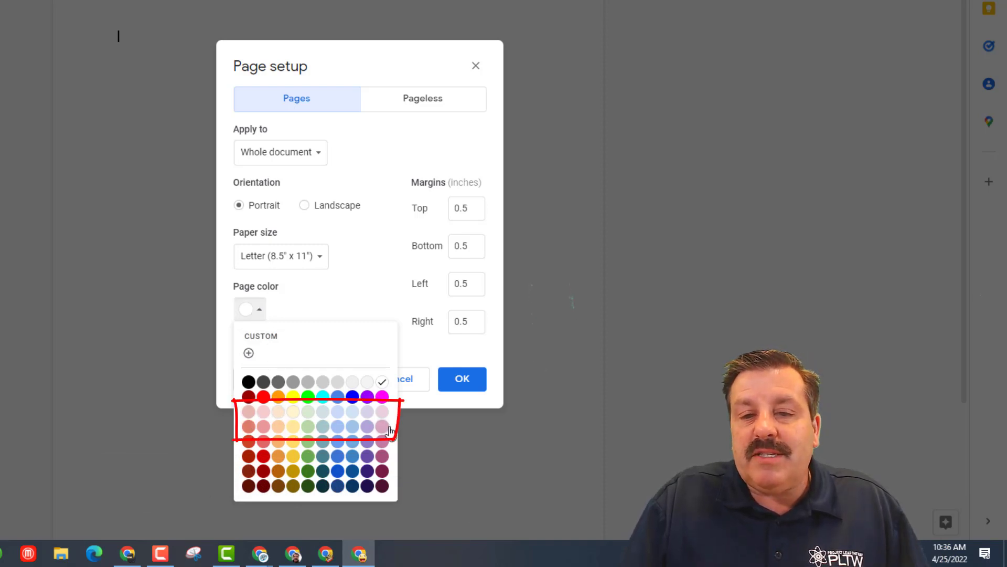
pyautogui.click(351, 427)
pyautogui.click(462, 380)
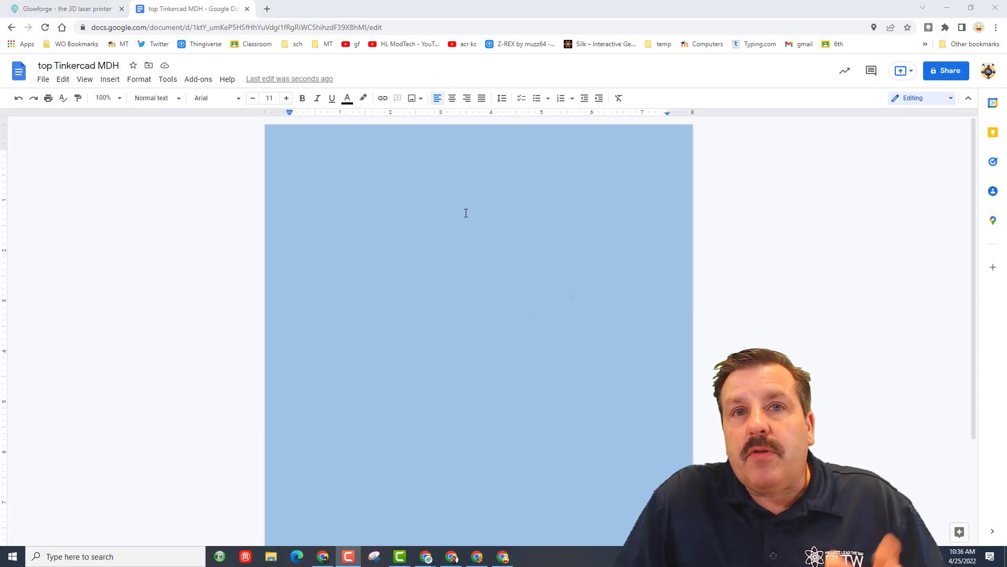
# Insert a new drawing into the document.
pyautogui.click(110, 80)
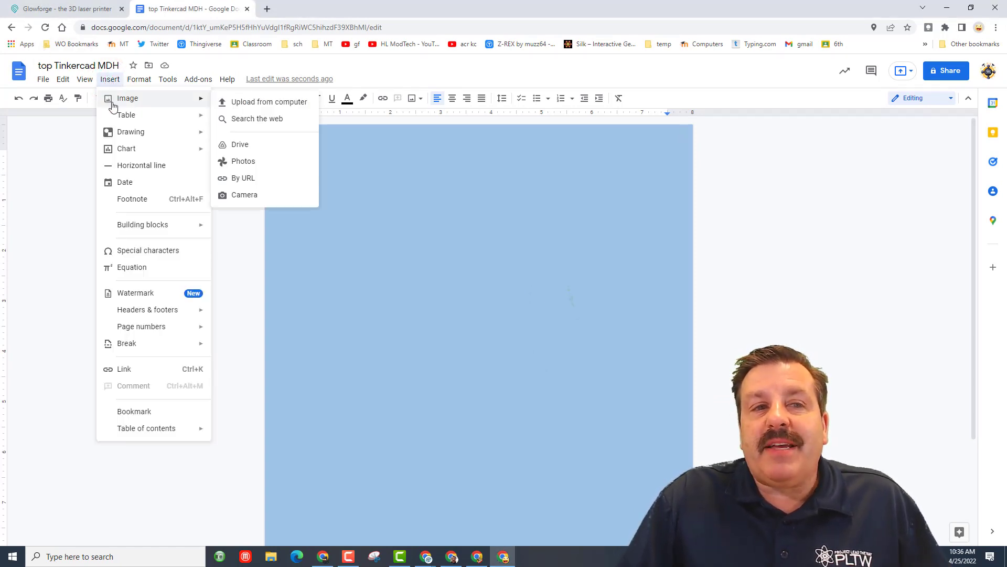
pyautogui.moveTo(129, 135)
pyautogui.click(241, 137)
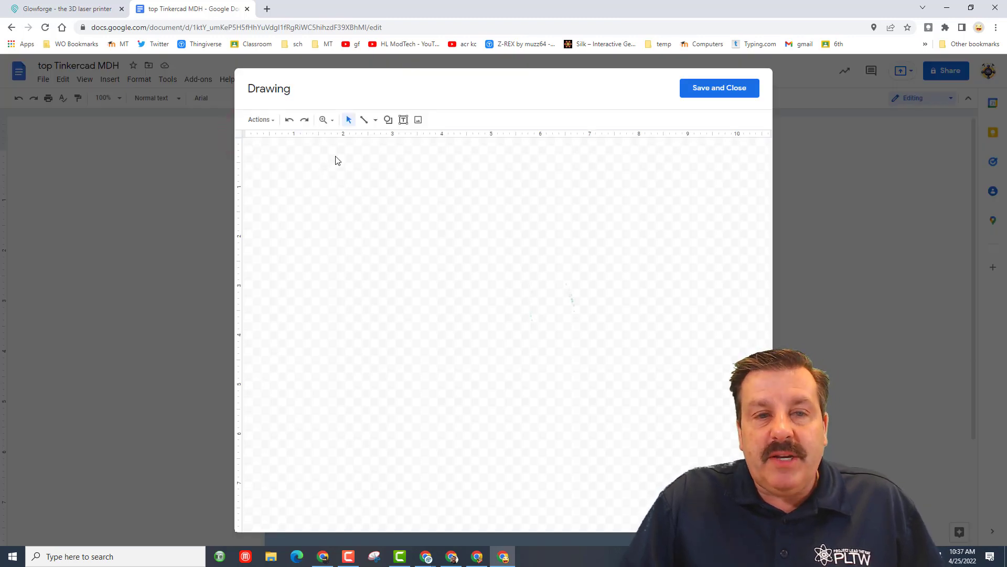
pyautogui.click(271, 120)
pyautogui.click(271, 190)
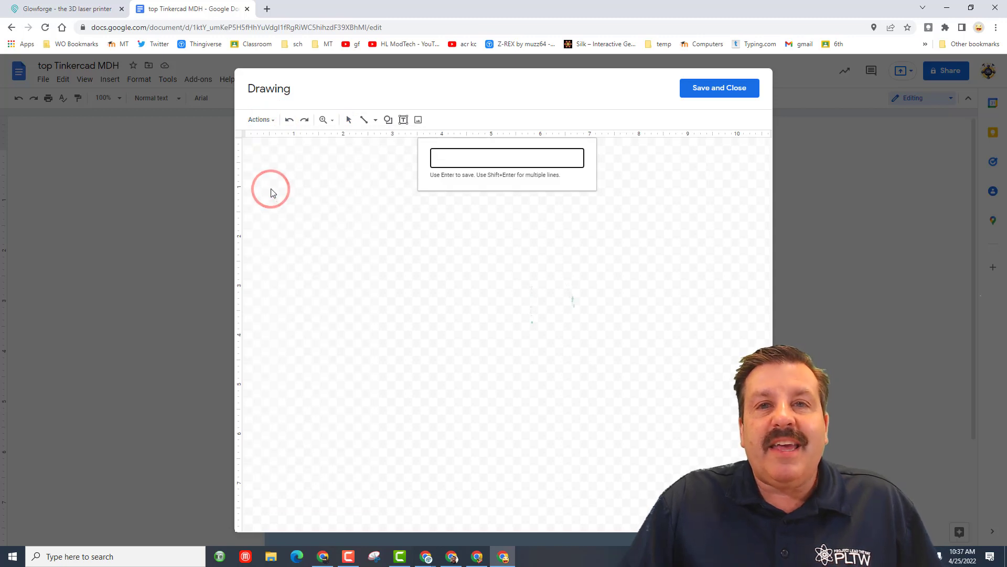
pyautogui.write('sghser')
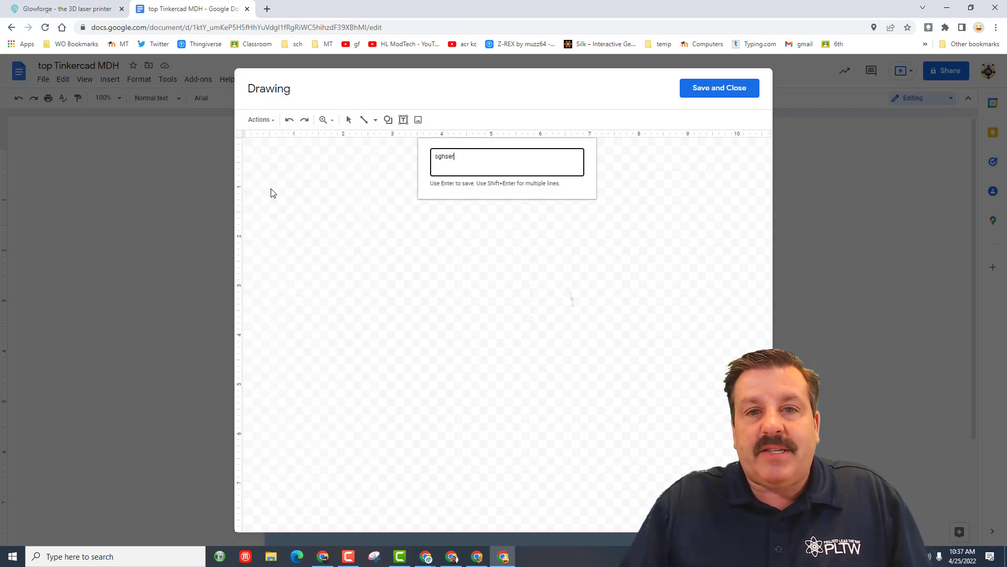
pyautogui.press('Return')
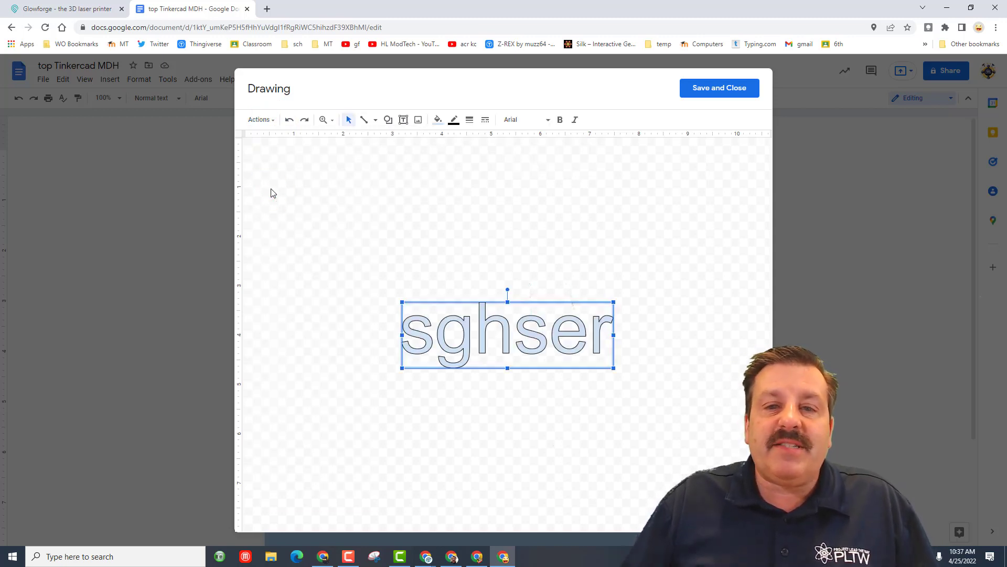
pyautogui.click(464, 346)
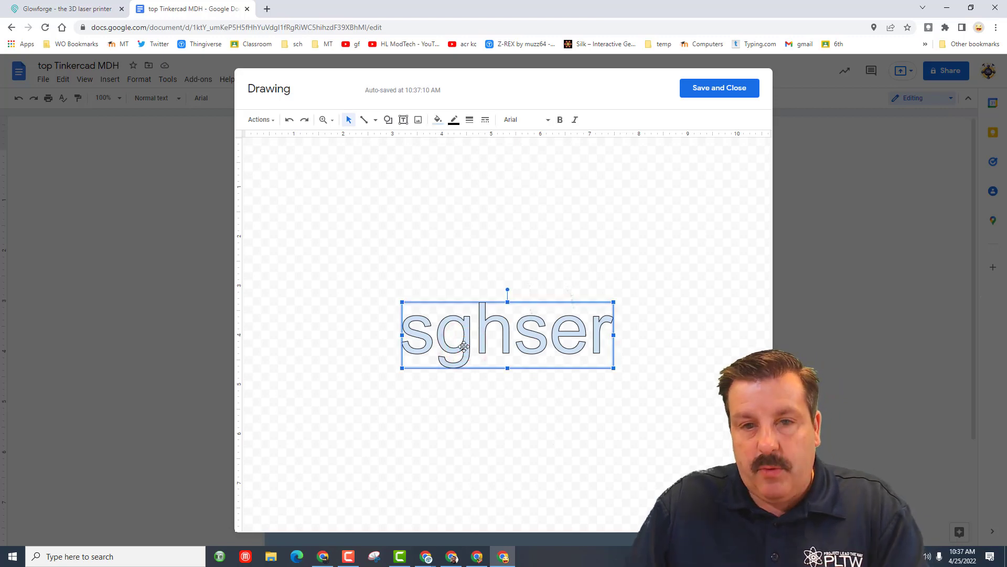
pyautogui.press('Delete')
# Add word art reading "Tinkercad Treasures" and move it up to the top of the drawing canvas.
pyautogui.click(272, 121)
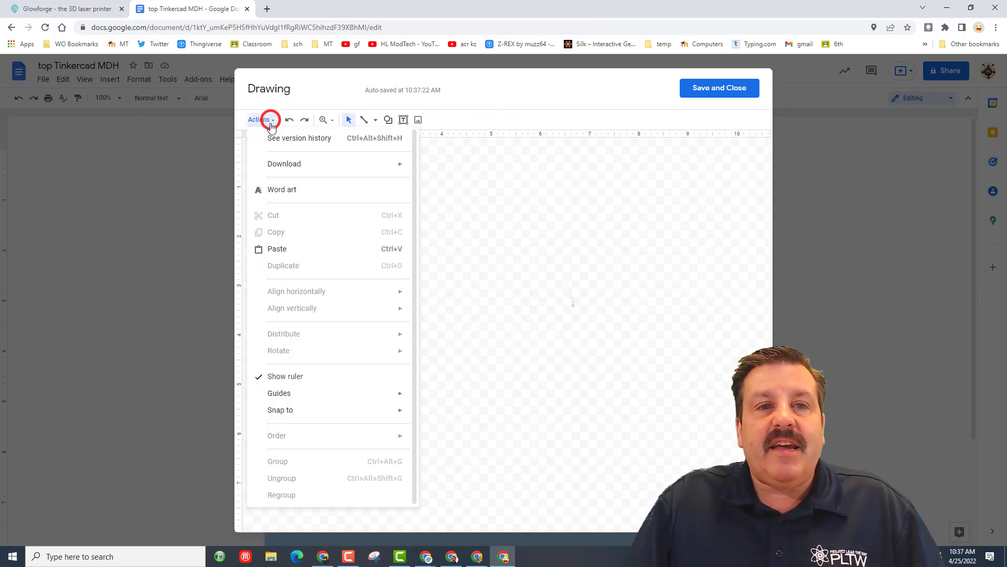
pyautogui.click(281, 191)
pyautogui.click(451, 156)
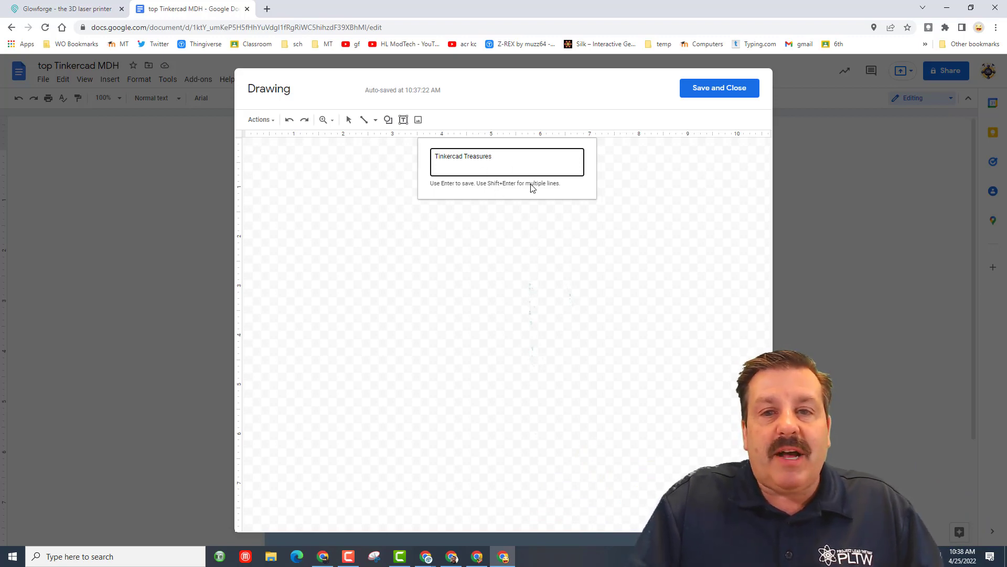
pyautogui.click(499, 238)
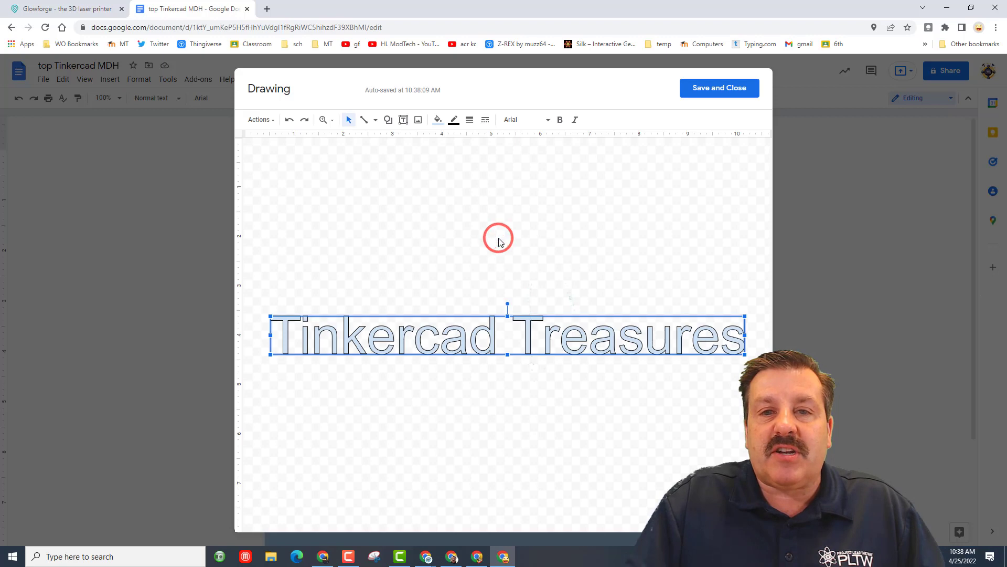
pyautogui.moveTo(484, 319); pyautogui.dragTo(477, 171)
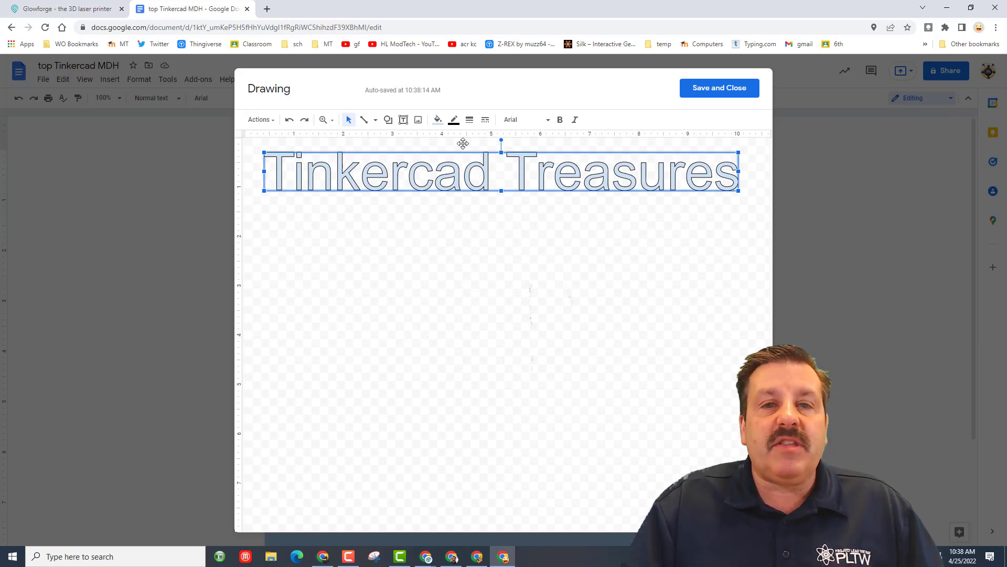
# Change the "Tinkercad Treasures" word art's font to Lobster.
pyautogui.click(534, 121)
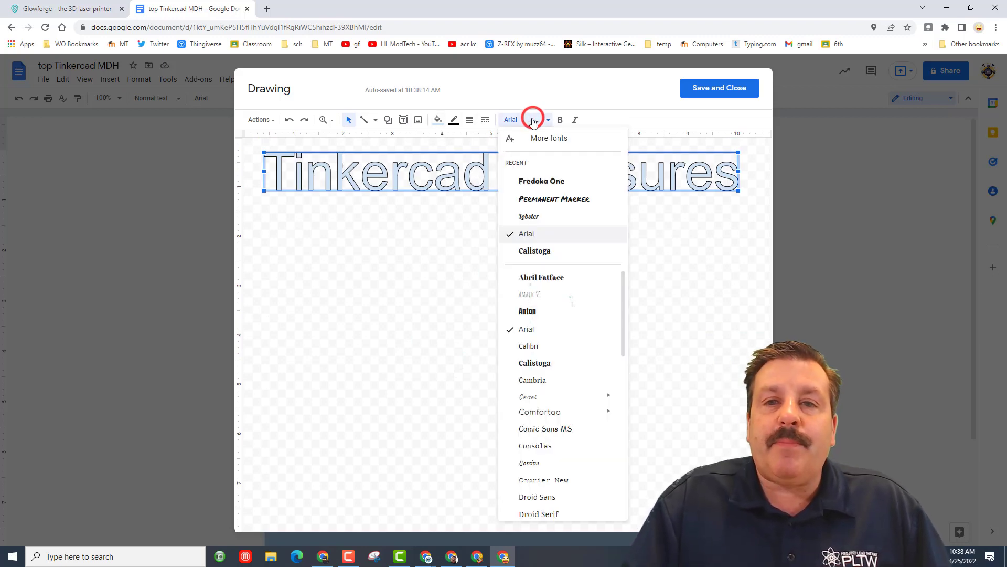
pyautogui.scroll(-7, 551, 317)
pyautogui.moveTo(557, 351)
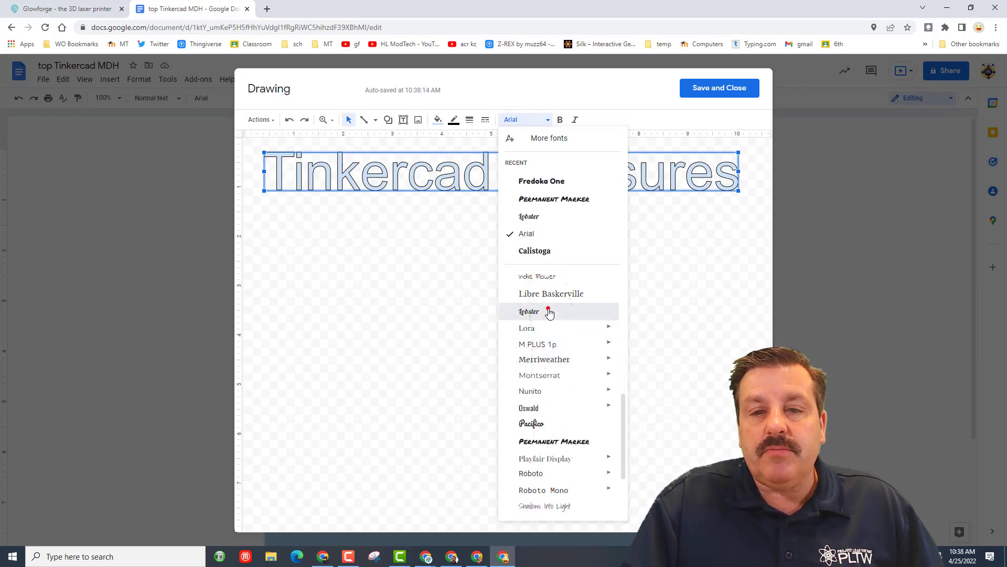
pyautogui.click(548, 310)
# Browse the additional fonts and change the "Tinkercad Treasures" word art's font to Pacifico.
pyautogui.click(523, 120)
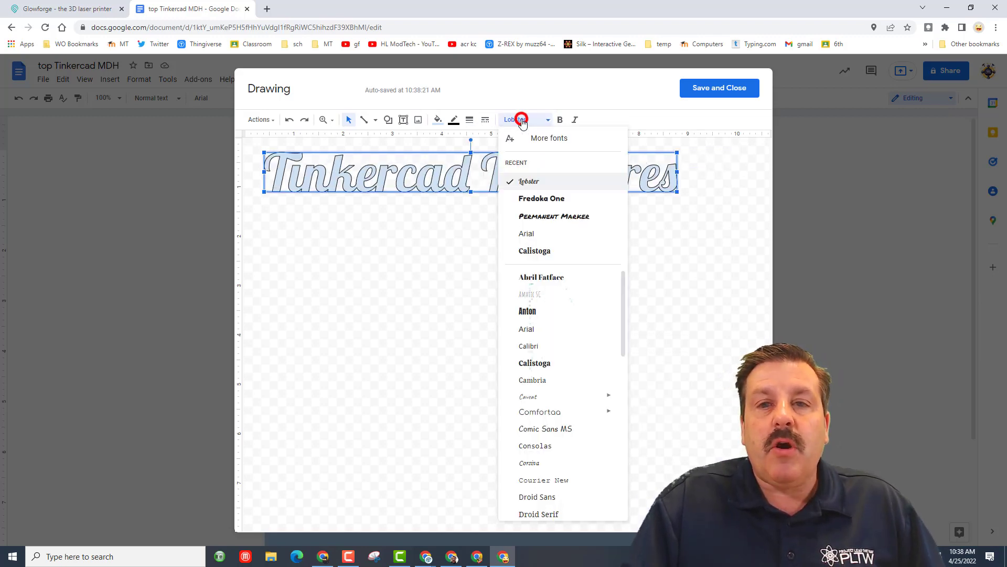
pyautogui.click(555, 138)
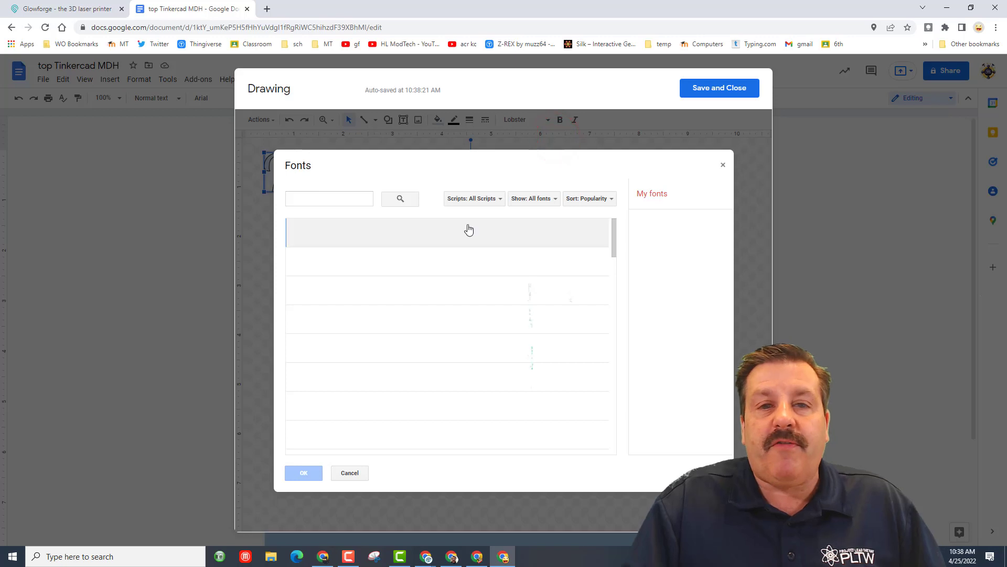
pyautogui.scroll(-7, 395, 349)
pyautogui.scroll(-10, 398, 348)
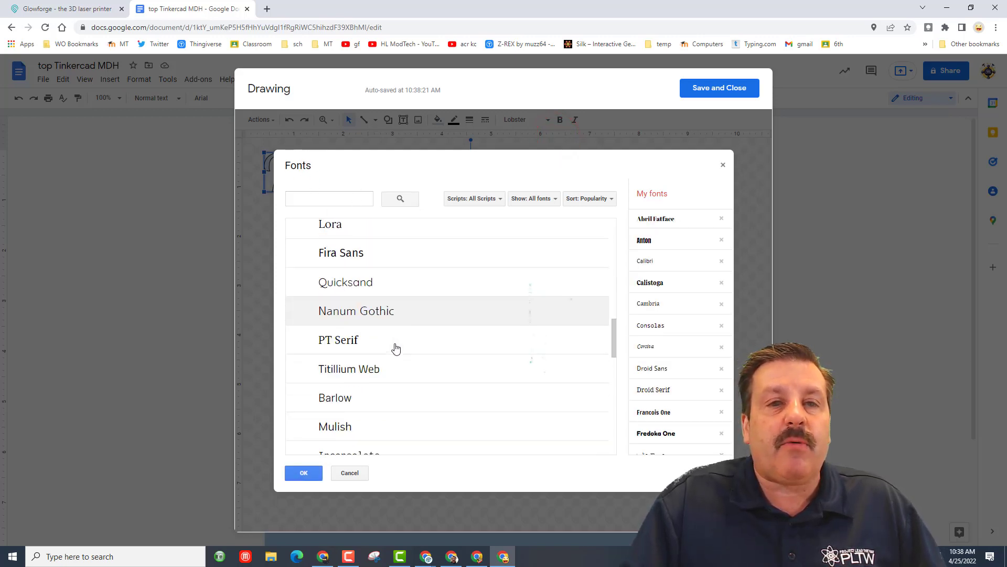
pyautogui.click(362, 383)
pyautogui.scroll(-2, 357, 341)
pyautogui.scroll(2, 352, 302)
pyautogui.scroll(-10, 352, 294)
pyautogui.scroll(-10, 351, 404)
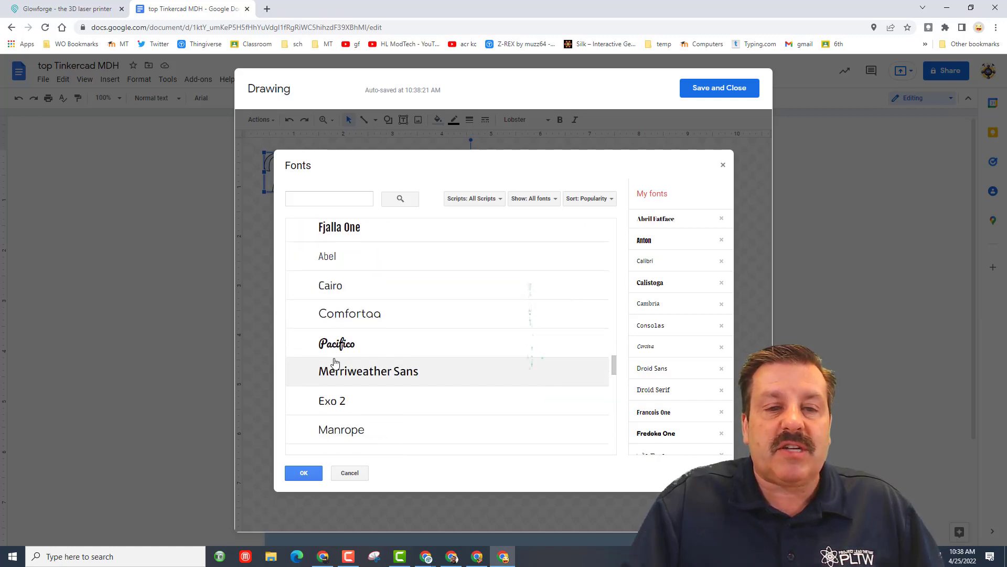
pyautogui.scroll(5, 357, 354)
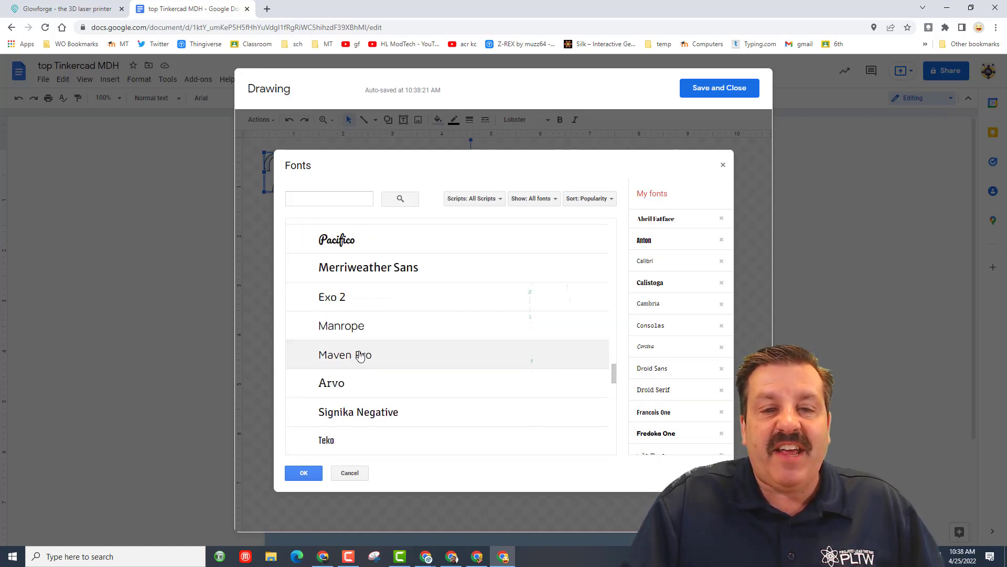
pyautogui.click(347, 342)
pyautogui.click(303, 473)
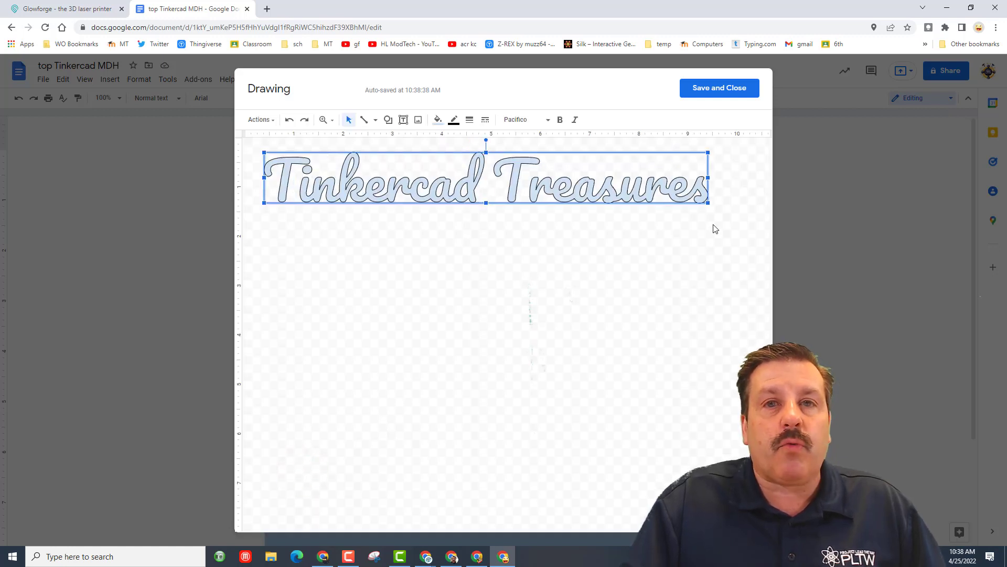
# Enlarge the "Tinkercad Treasures" word art slightly and fill it with a dark blue gradient.
pyautogui.moveTo(707, 205); pyautogui.dragTo(729, 216)
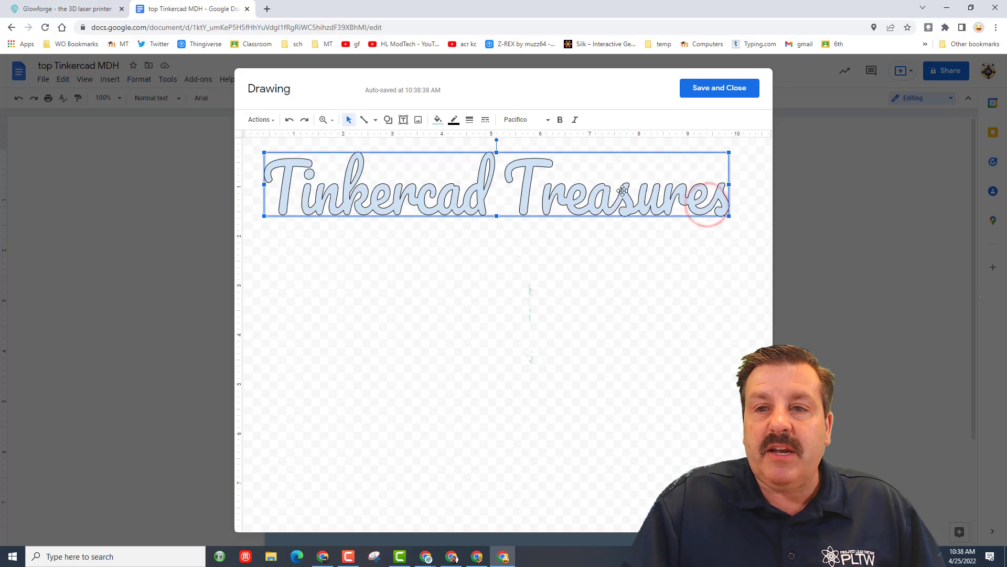
pyautogui.click(436, 121)
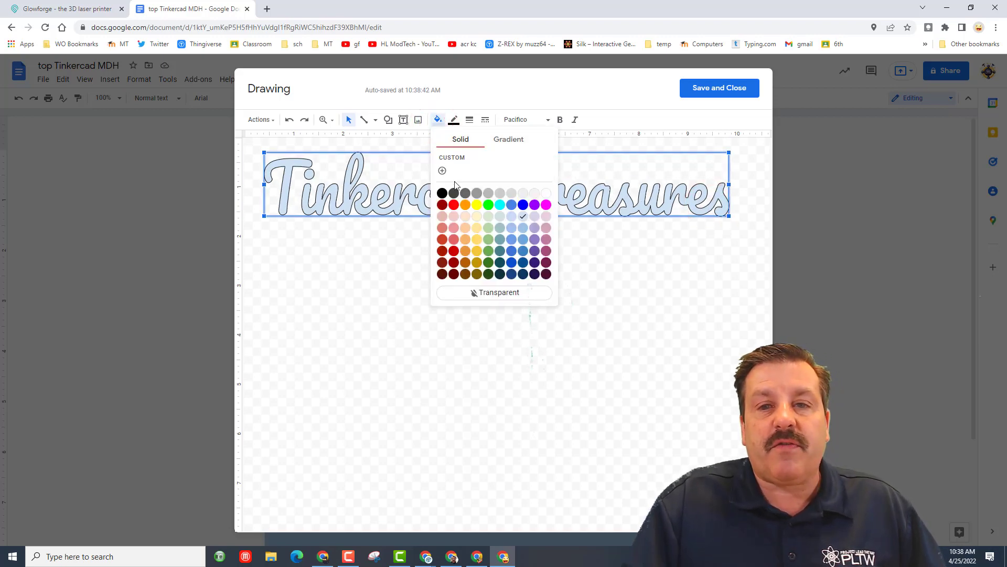
pyautogui.click(514, 142)
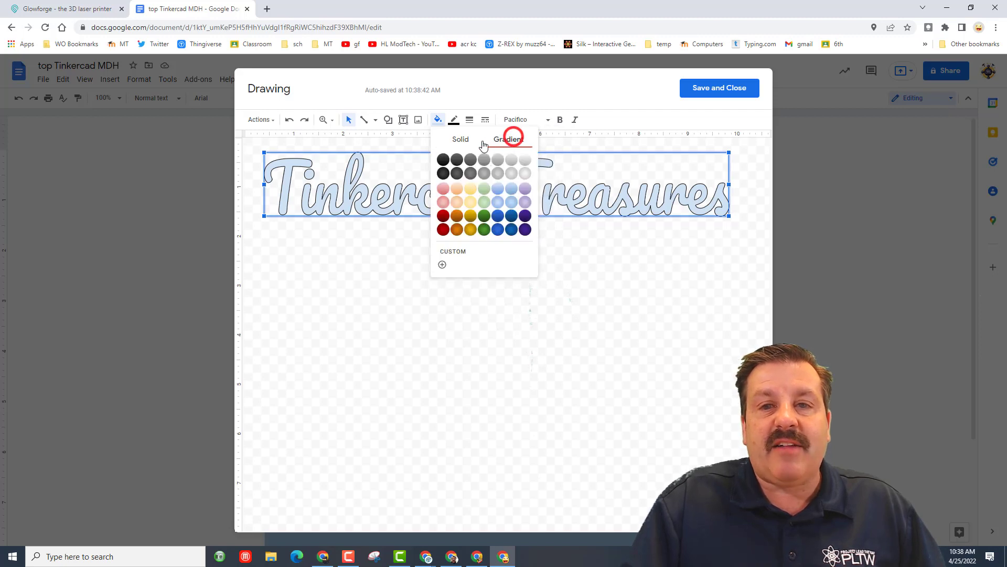
pyautogui.click(497, 218)
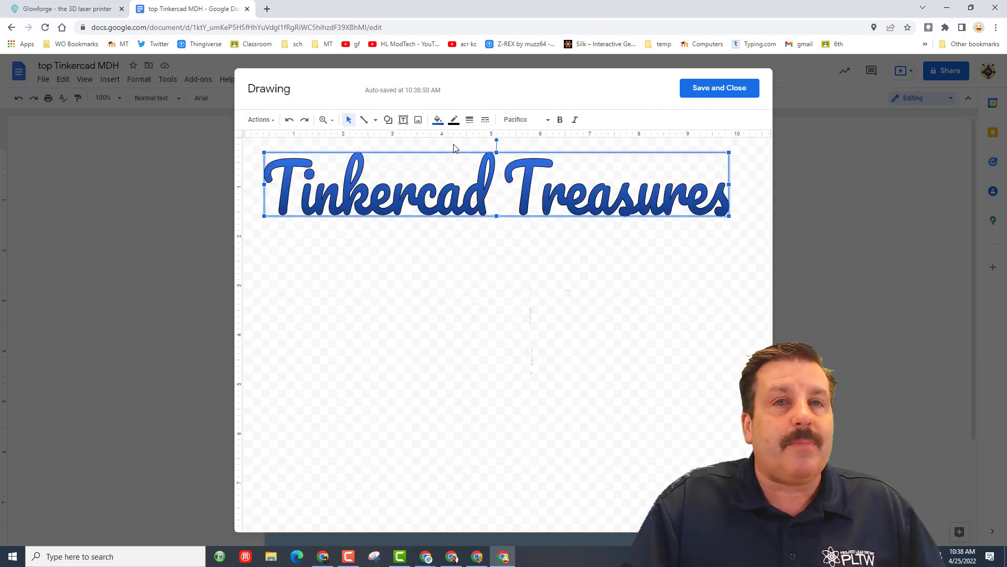
# Give the word art a light gray border with a weight of 4px.
pyautogui.click(455, 122)
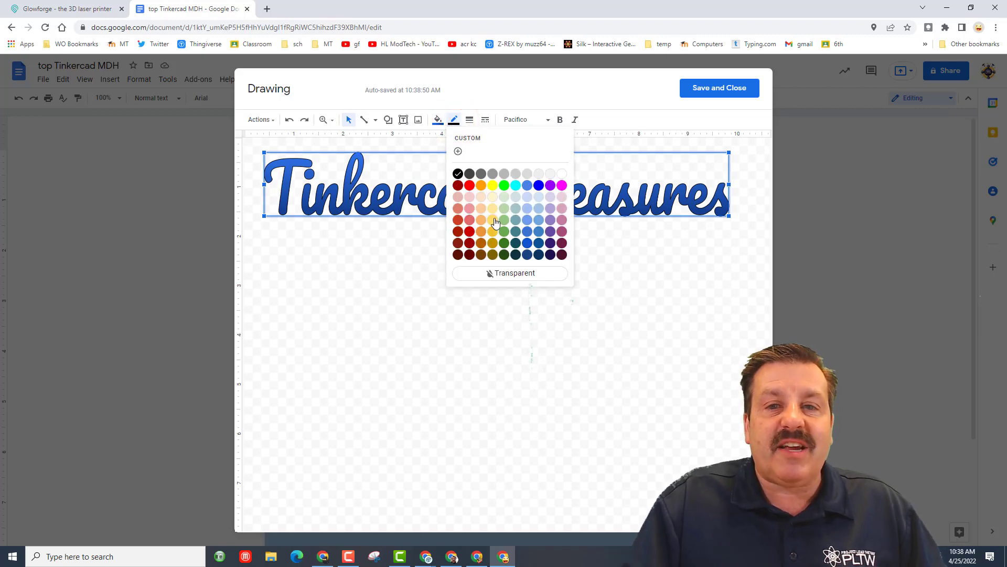
pyautogui.click(515, 176)
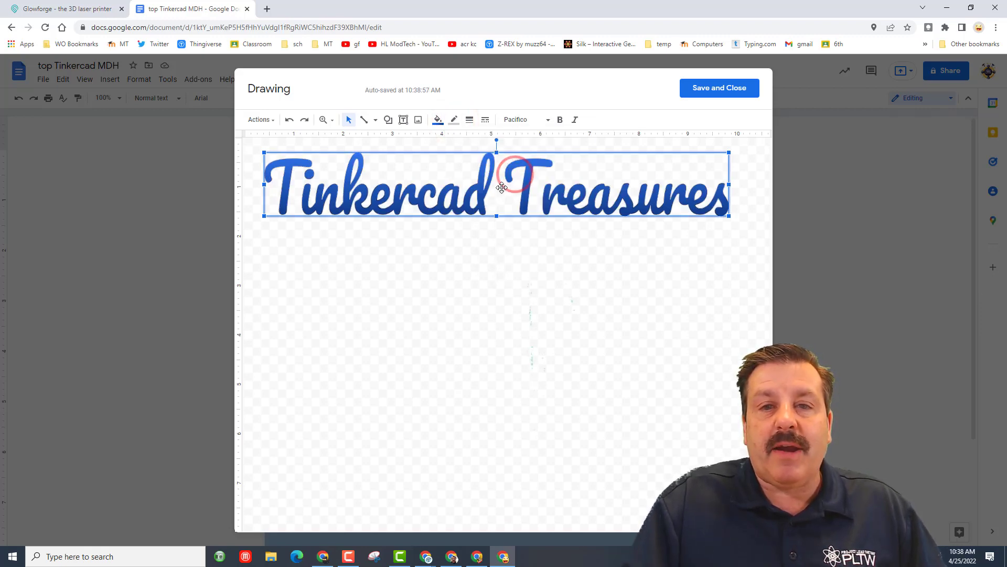
pyautogui.click(468, 122)
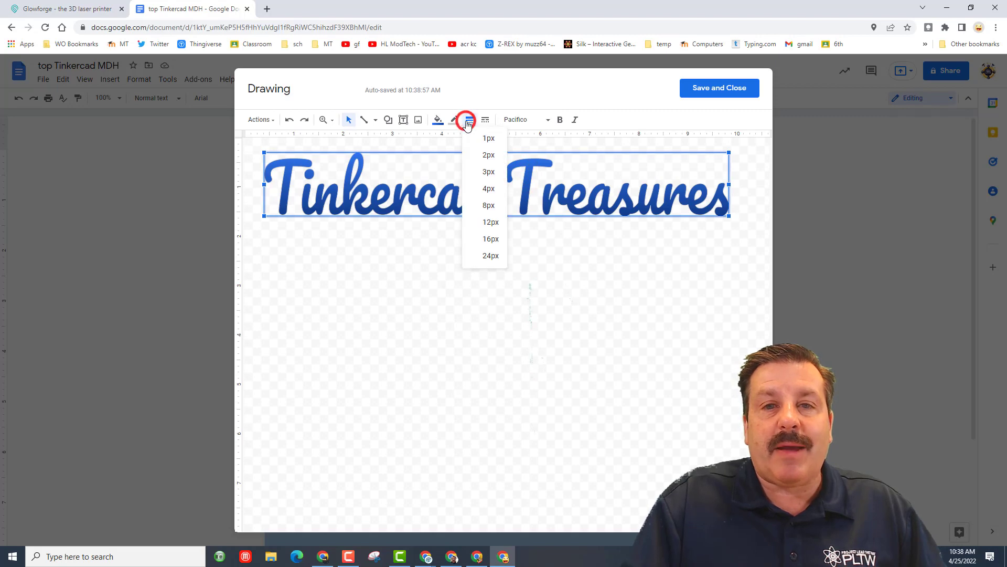
pyautogui.click(491, 190)
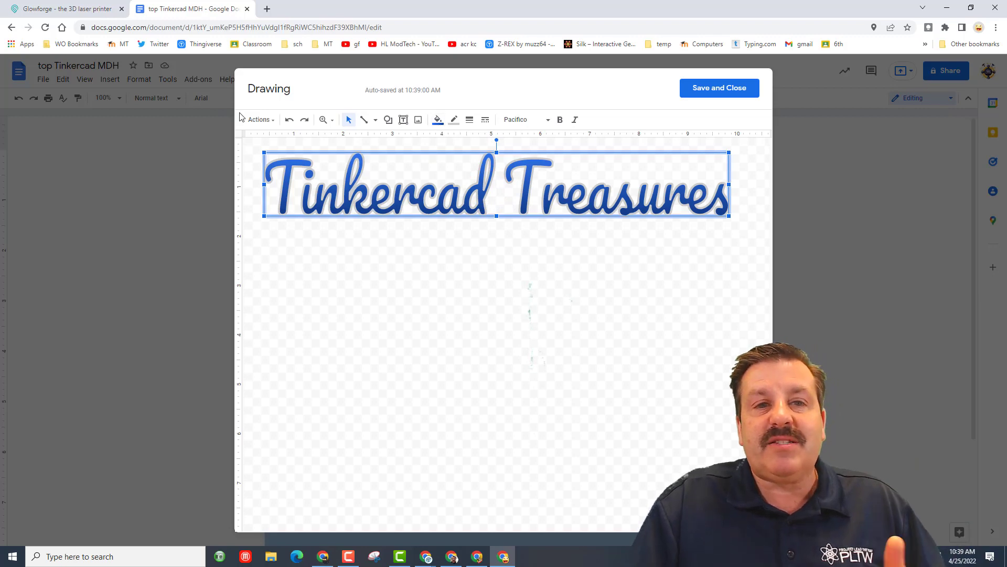
# Try a dashed border on the word art and set it back to a solid line.
pyautogui.click(253, 118)
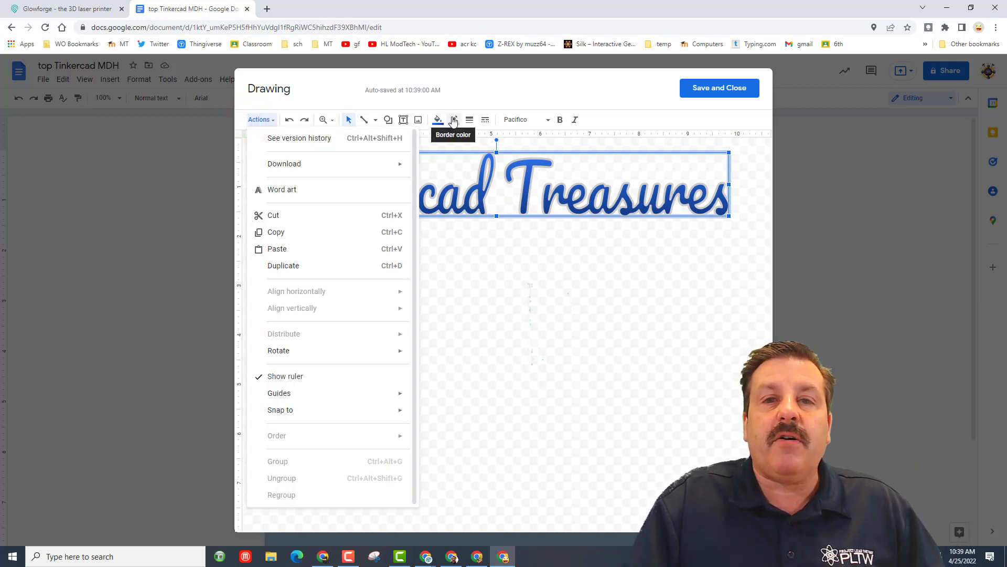
pyautogui.click(470, 120)
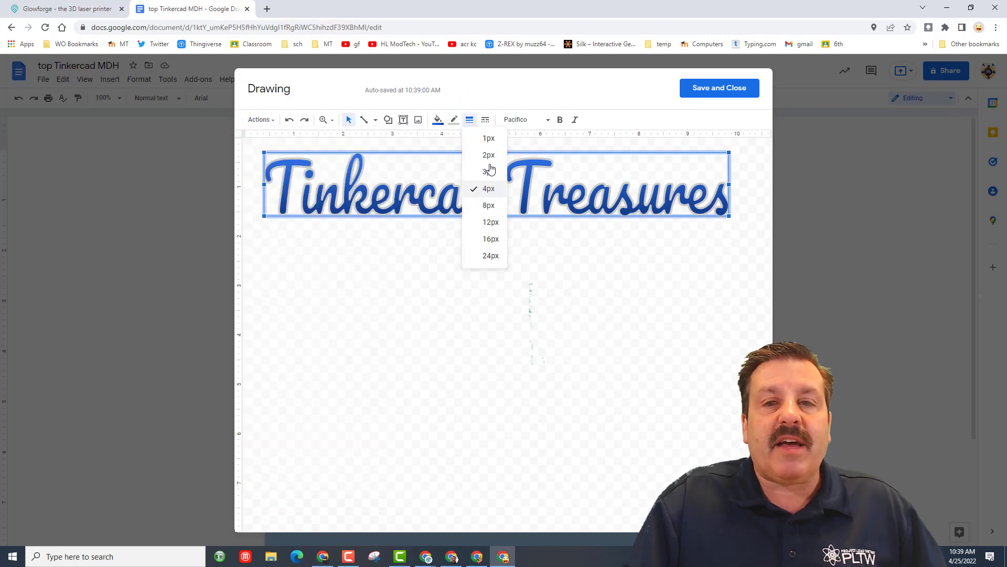
pyautogui.click(485, 119)
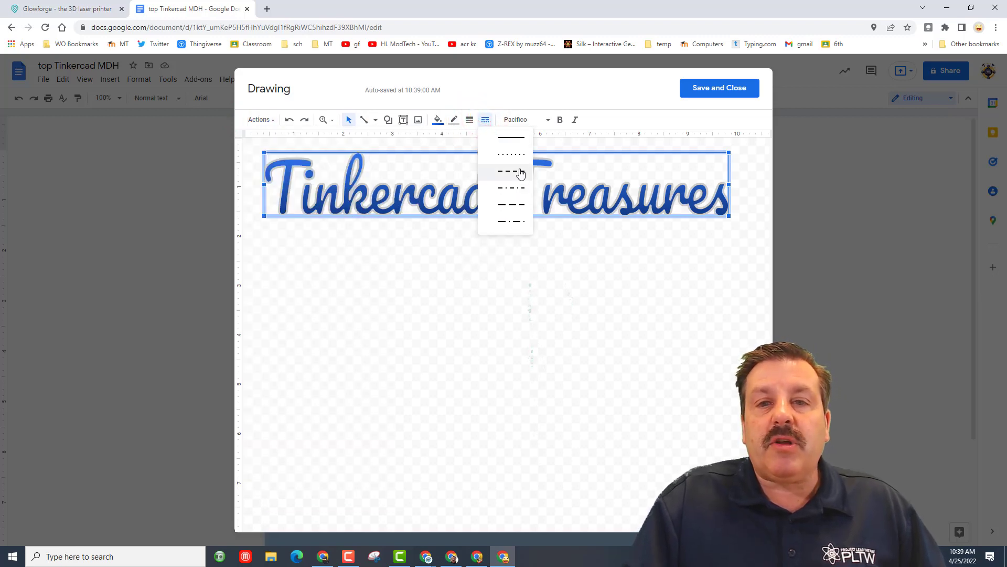
pyautogui.click(519, 169)
pyautogui.click(485, 119)
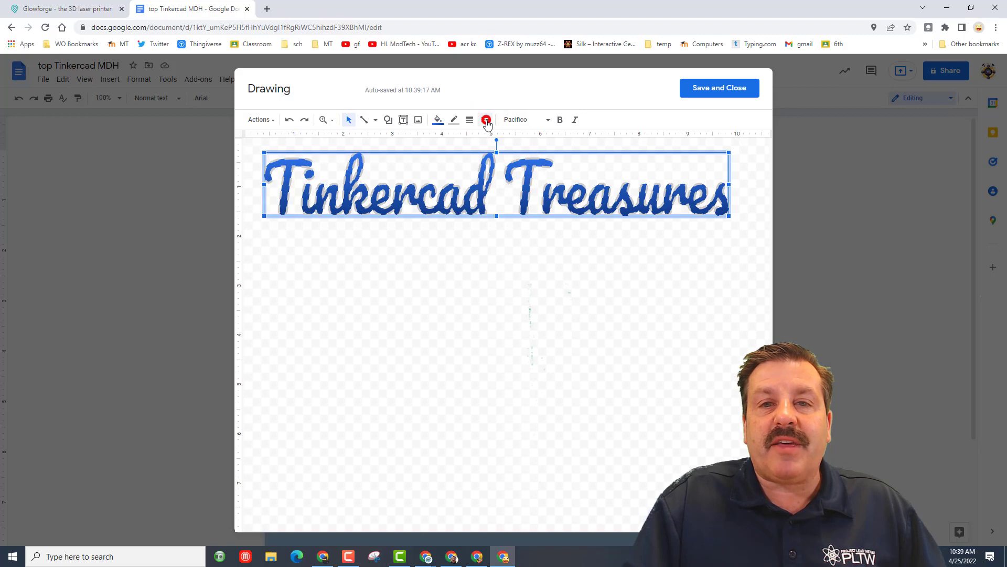
pyautogui.click(497, 140)
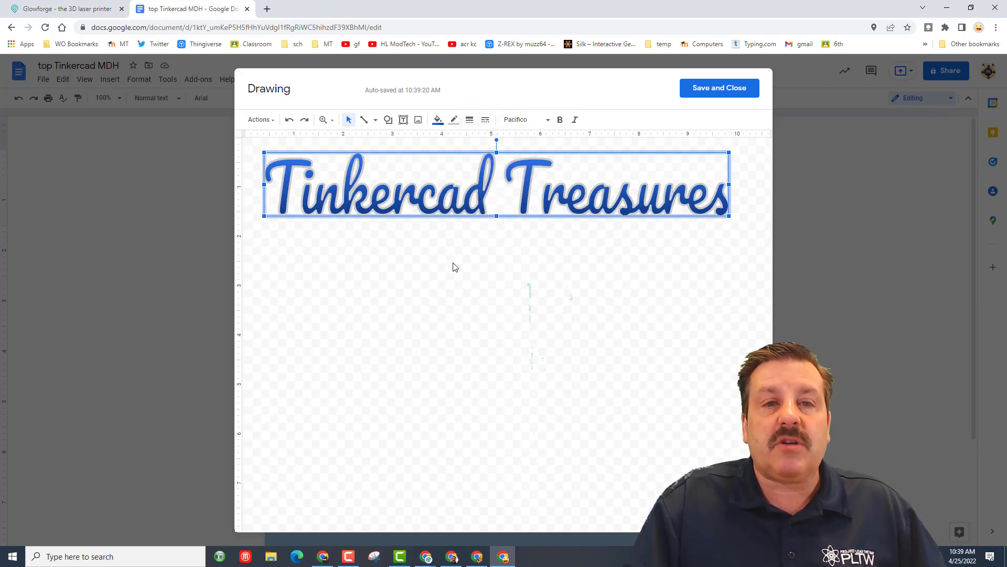
# Save and close the drawing, and set the title image in the document to break text.
pyautogui.click(715, 87)
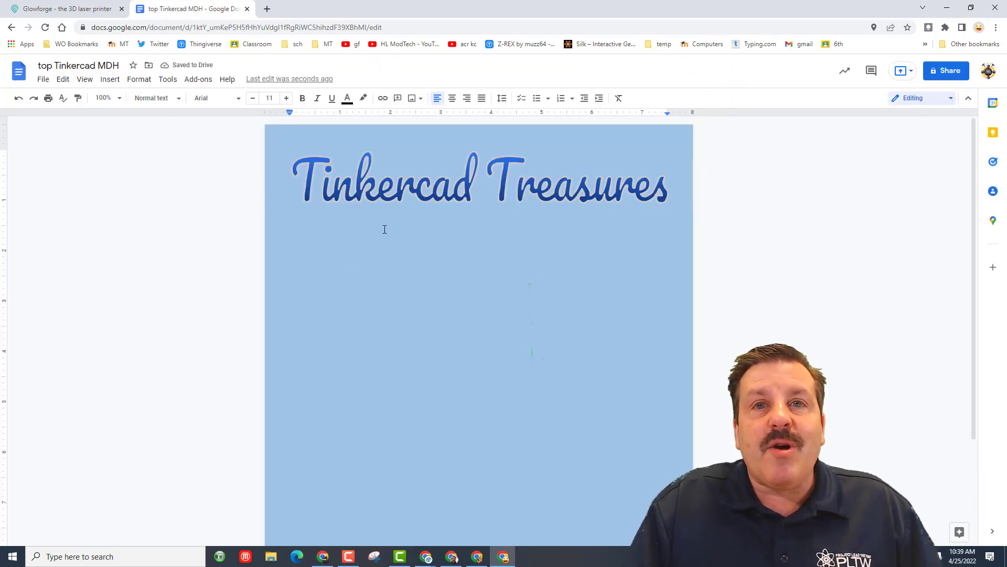
pyautogui.click(435, 190)
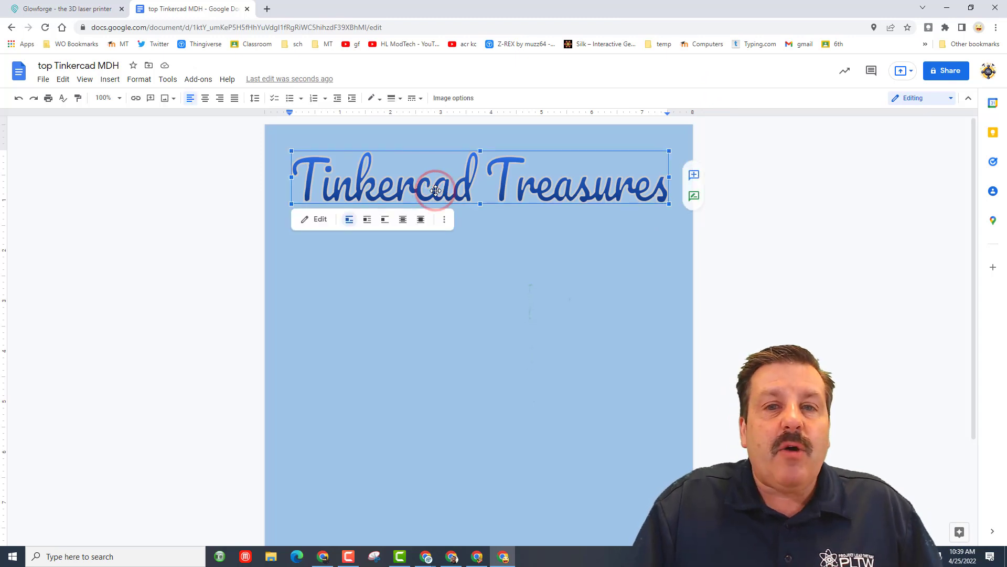
pyautogui.click(385, 219)
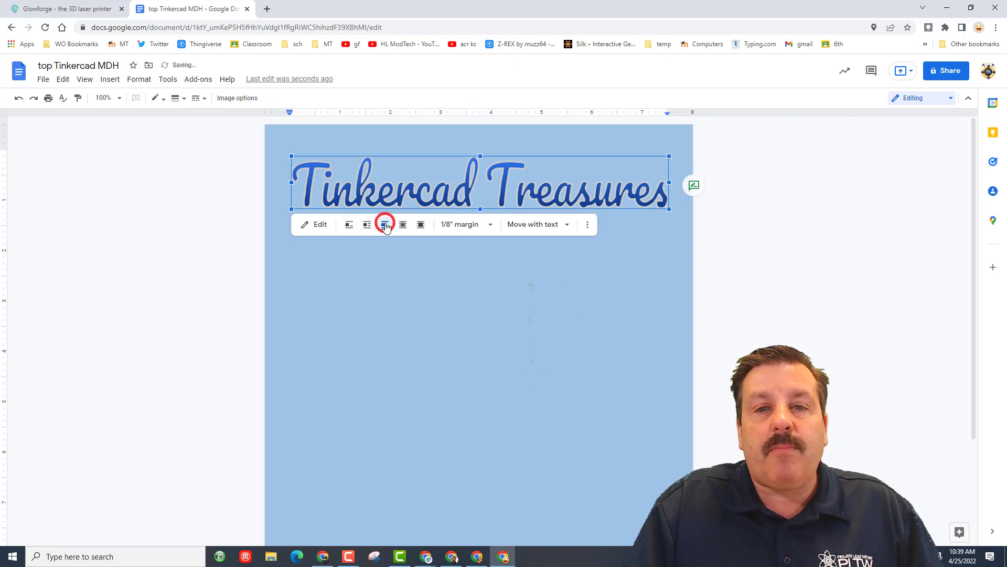
pyautogui.click(346, 251)
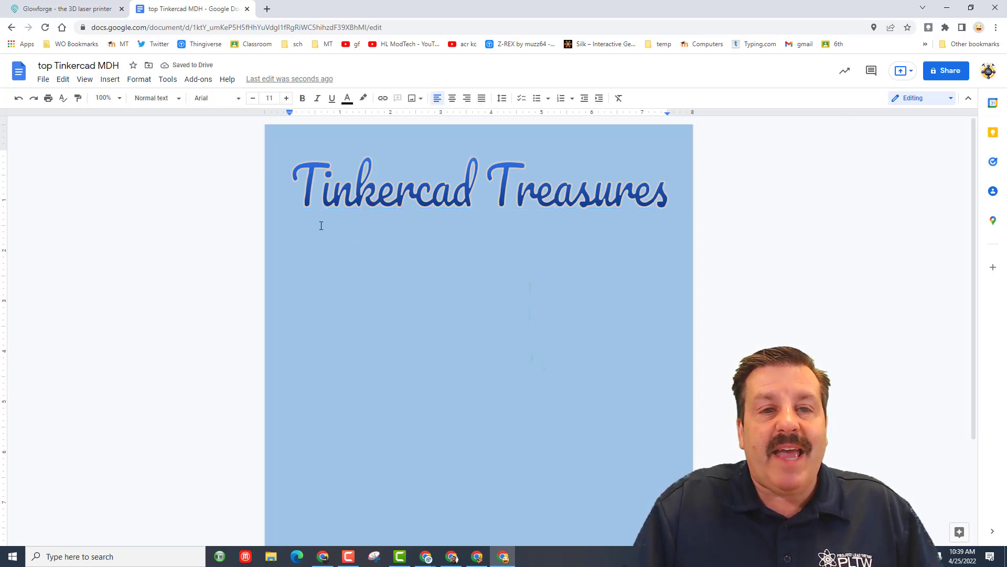
# Add a byline below the title image reading "By" and the author's first name.
pyautogui.click(329, 221)
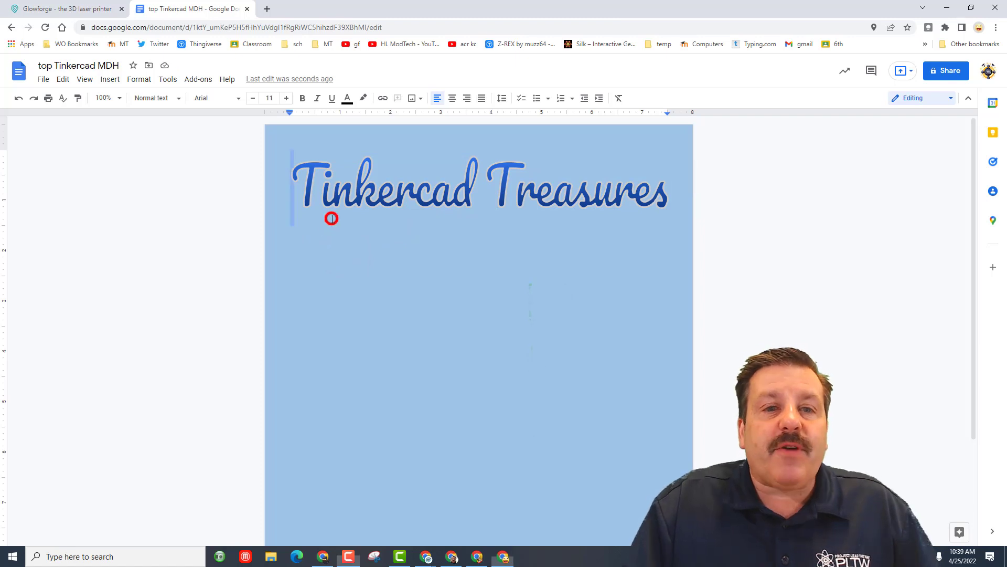
pyautogui.write('By Mi')
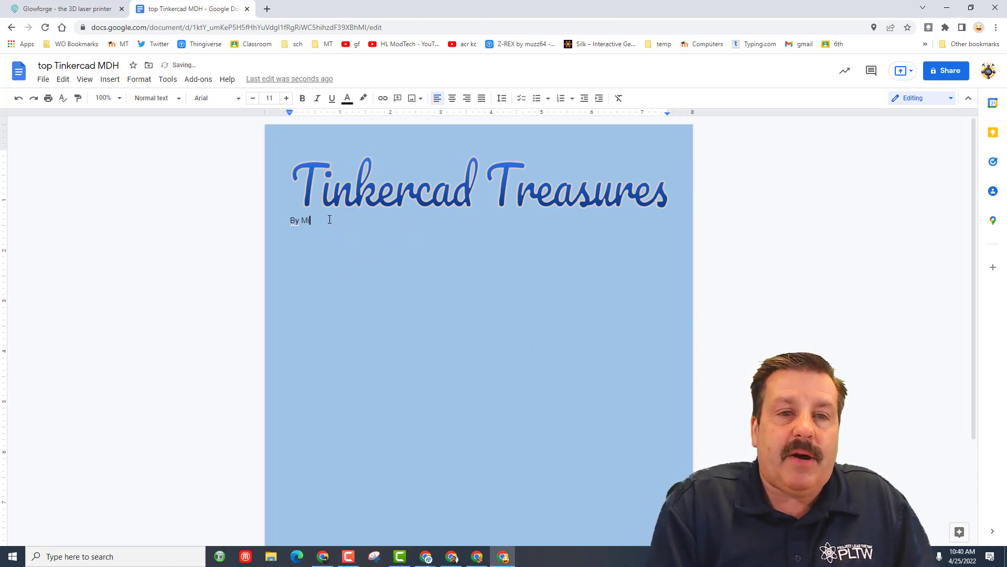
pyautogui.write('ke')
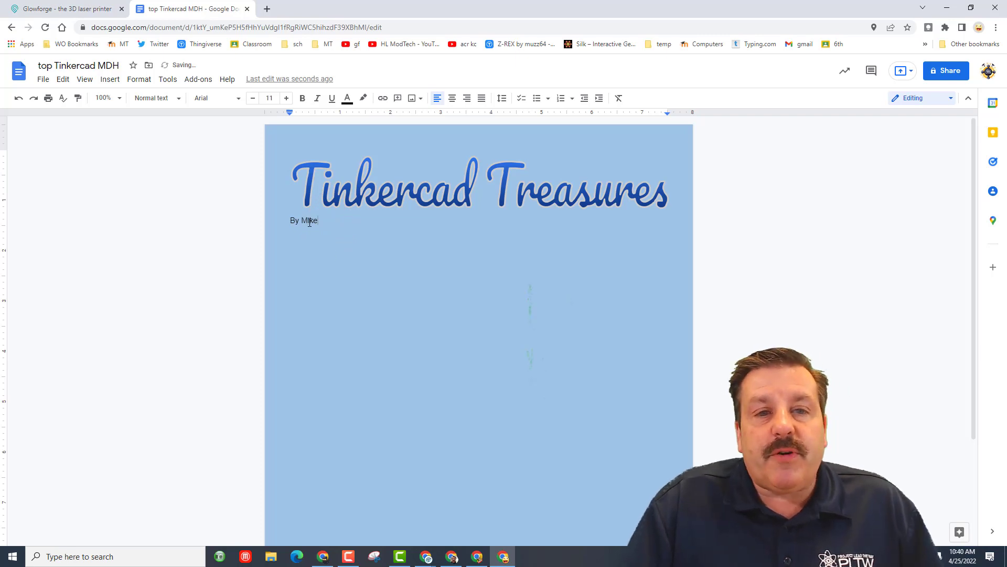
pyautogui.click(322, 221)
pyautogui.click(321, 228)
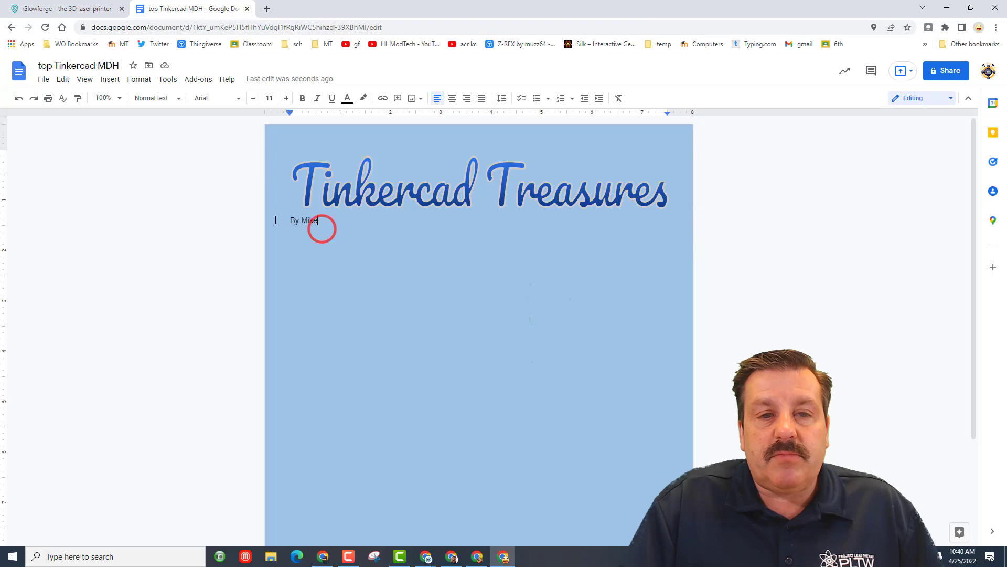
# Center the byline and apply the Heading 2 style to it.
pyautogui.moveTo(285, 219); pyautogui.dragTo(323, 220)
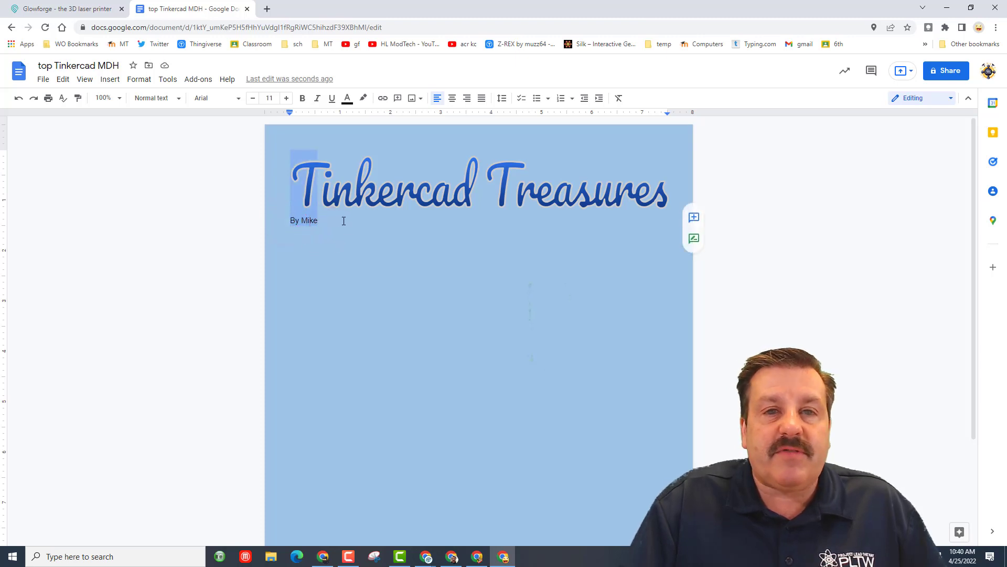
pyautogui.click(452, 98)
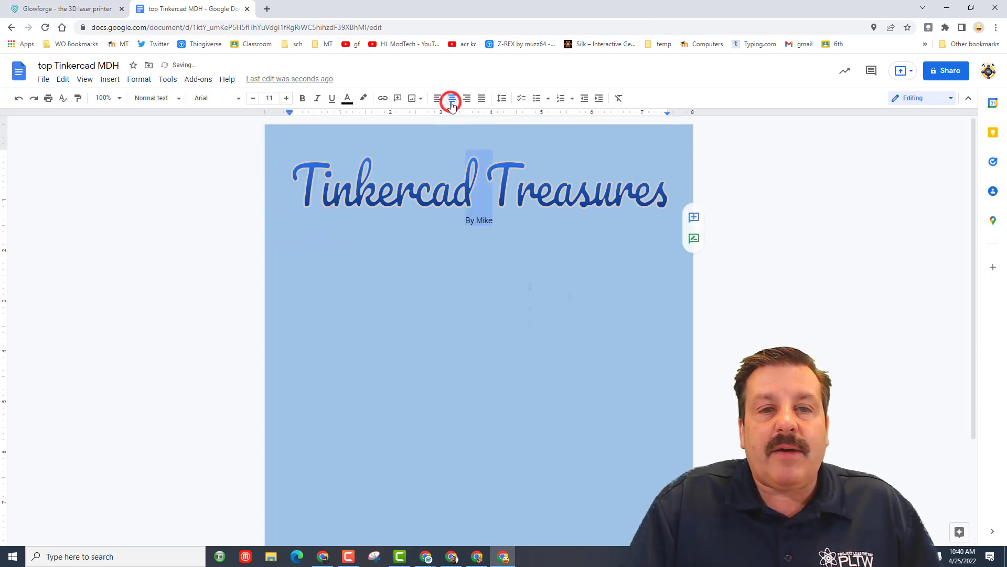
pyautogui.click(158, 100)
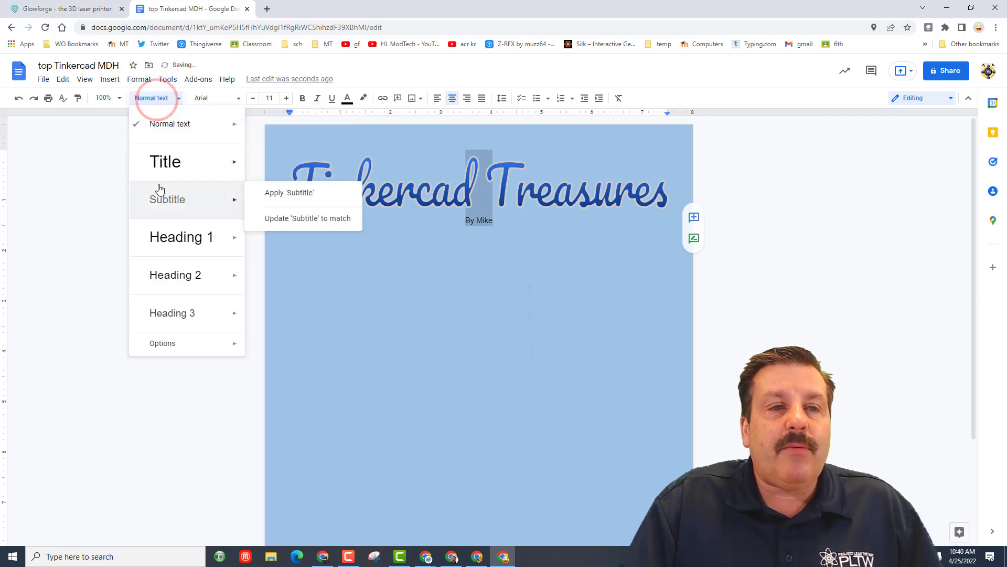
pyautogui.click(177, 278)
pyautogui.click(578, 232)
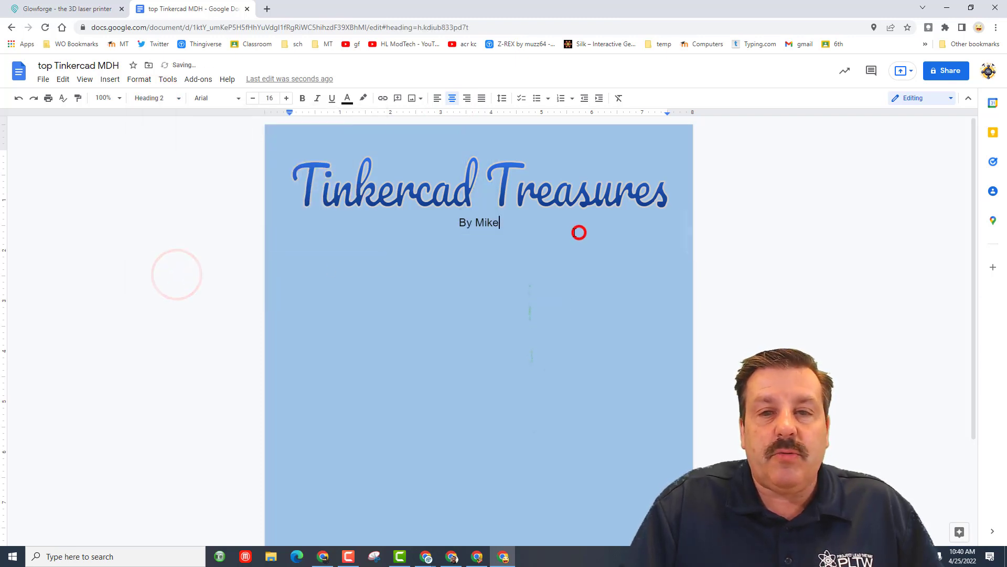
# Start a new left-aligned line in normal text below the byline.
pyautogui.click(505, 225)
pyautogui.press('Return')
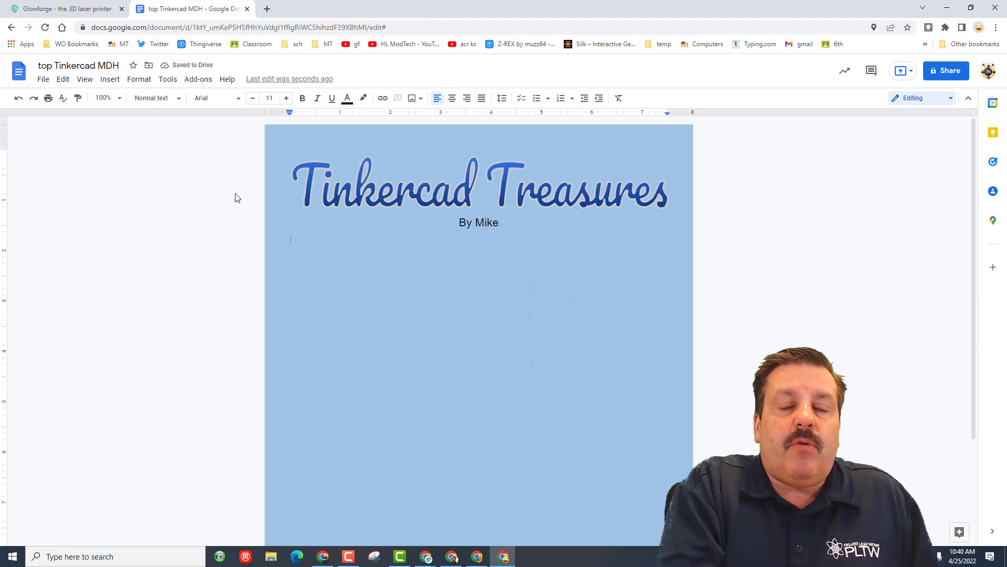
pyautogui.click(450, 209)
pyautogui.click(505, 287)
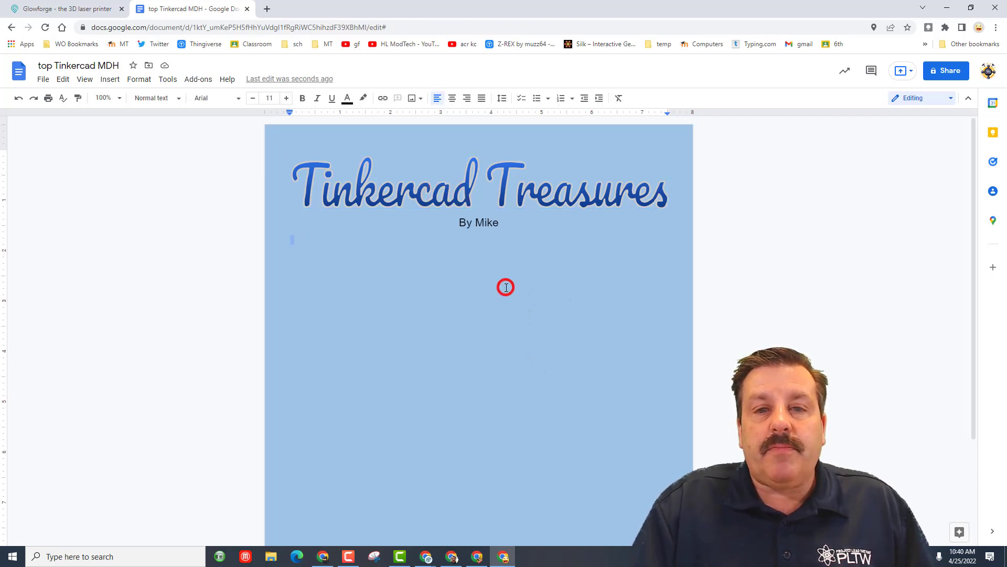
pyautogui.click(492, 223)
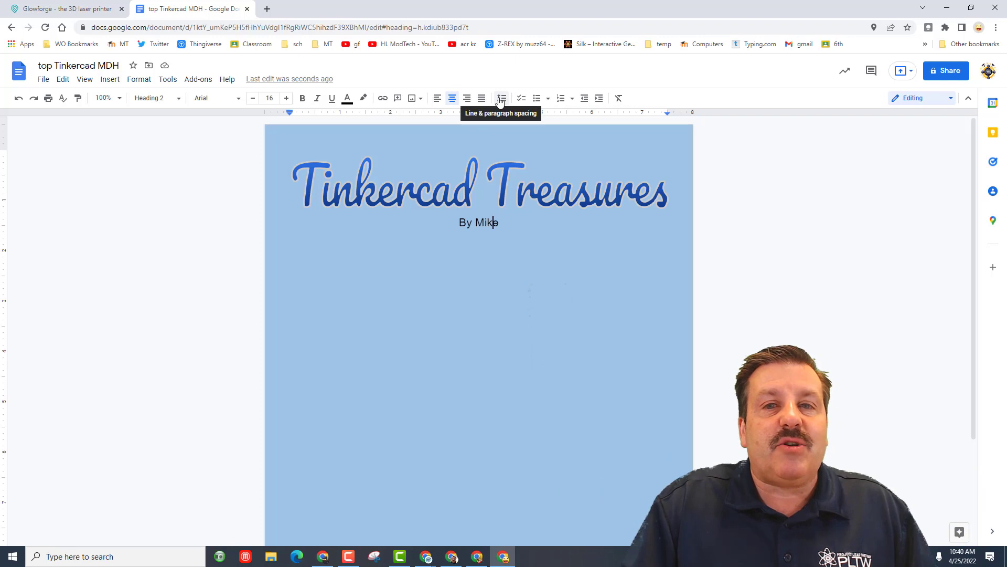
pyautogui.click(485, 281)
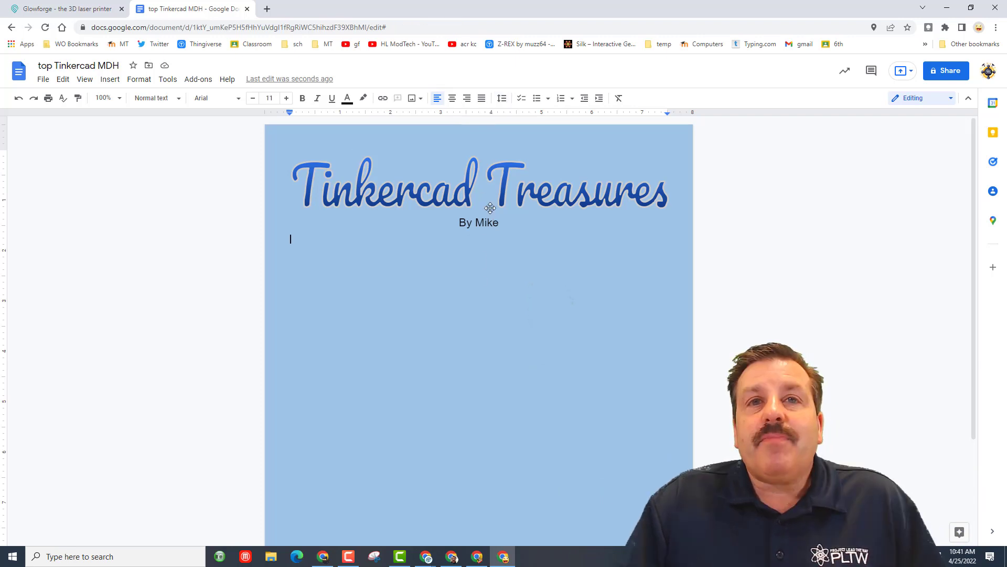
# Format the empty line below the byline as normal text in Arial, size 12.
pyautogui.click(150, 98)
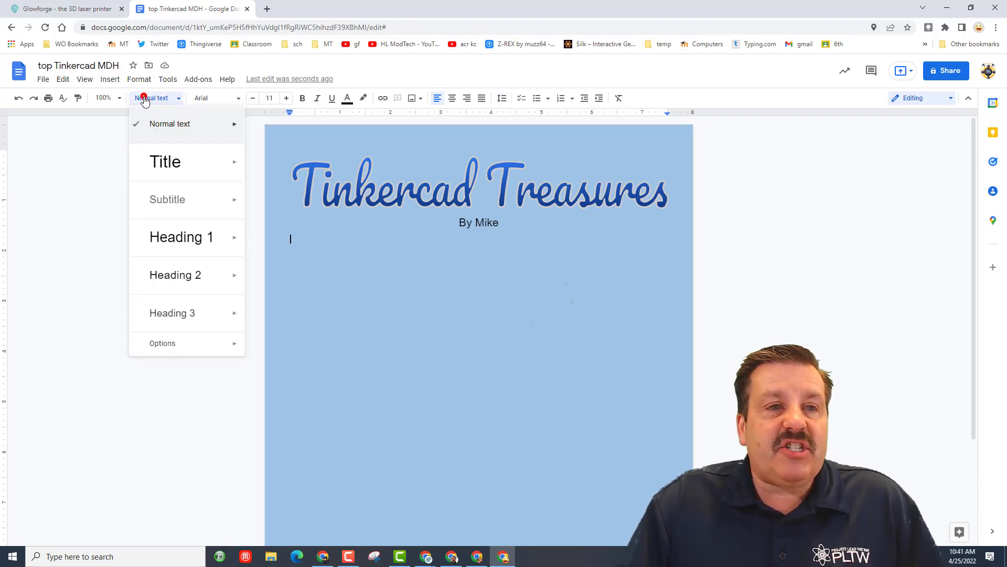
pyautogui.click(155, 95)
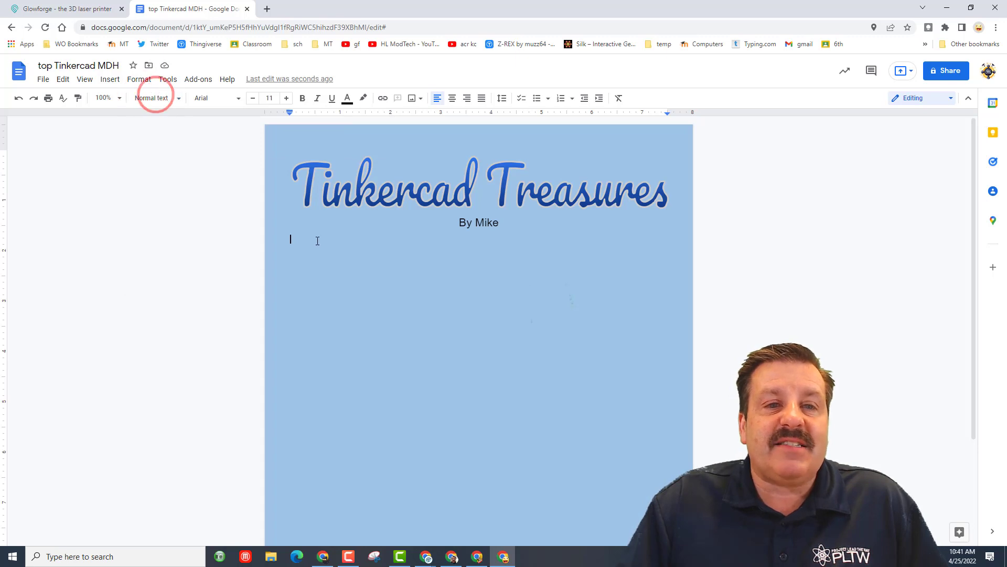
pyautogui.click(217, 99)
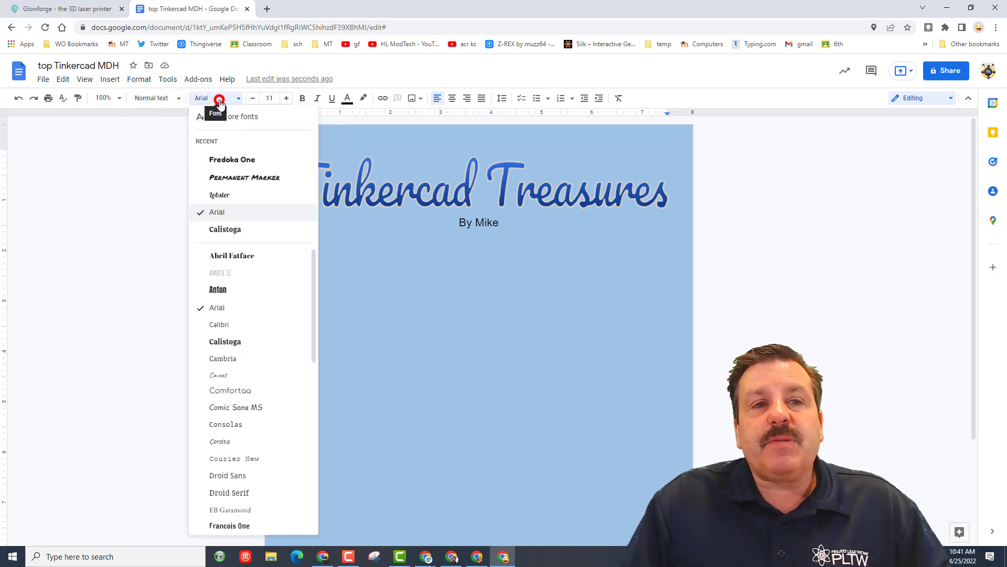
pyautogui.click(238, 212)
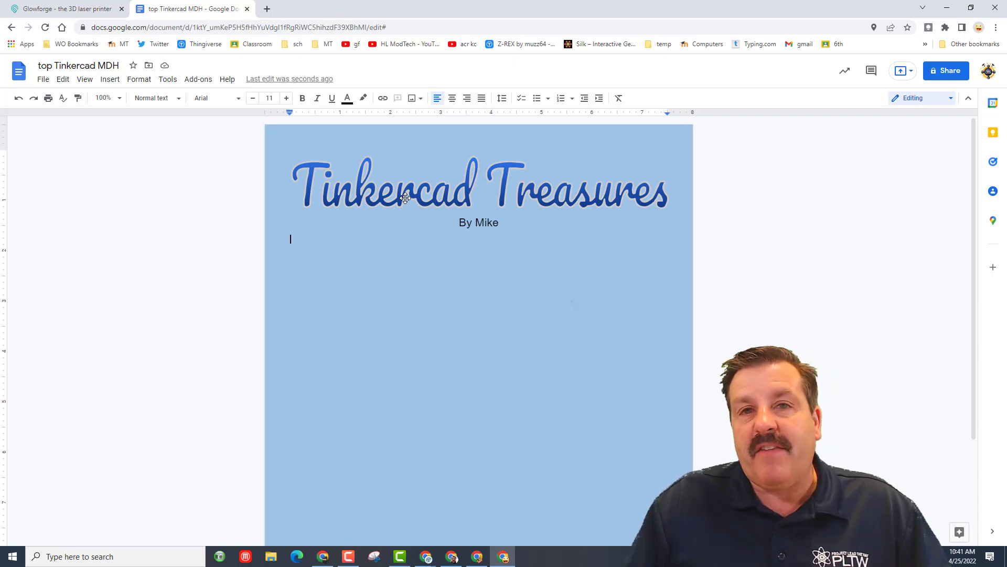
pyautogui.click(161, 98)
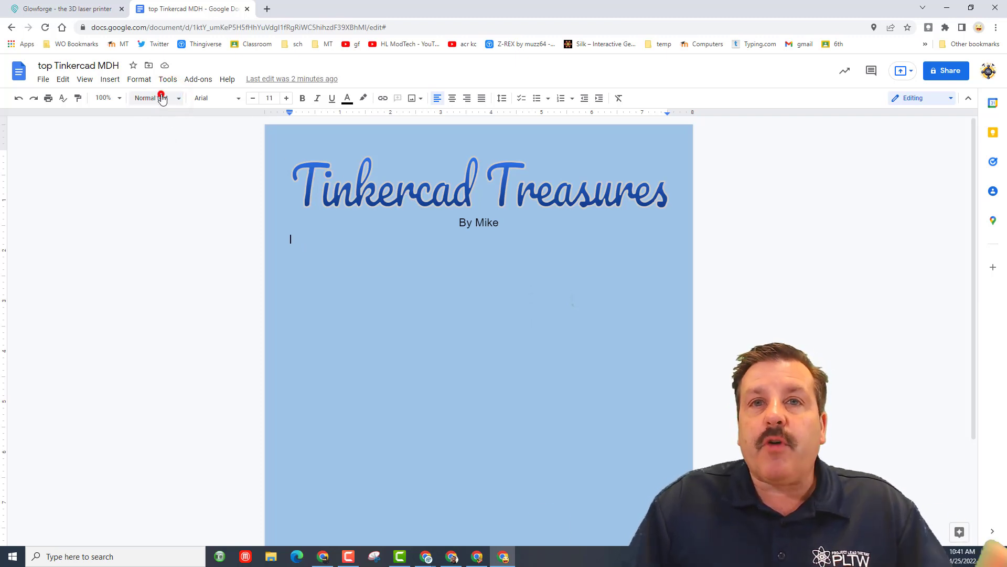
pyautogui.click(160, 98)
pyautogui.click(208, 99)
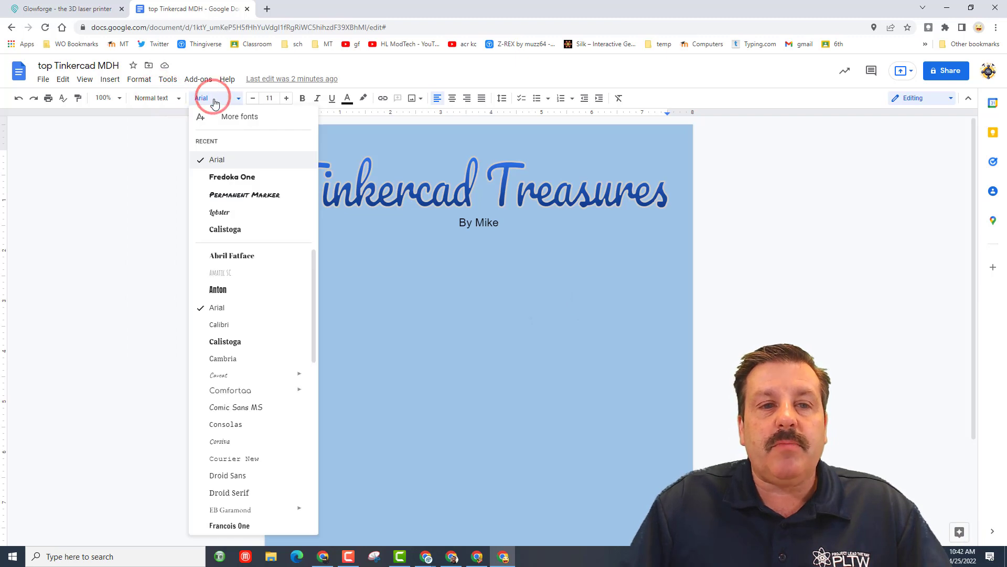
pyautogui.click(234, 310)
pyautogui.click(286, 99)
pyautogui.click(318, 244)
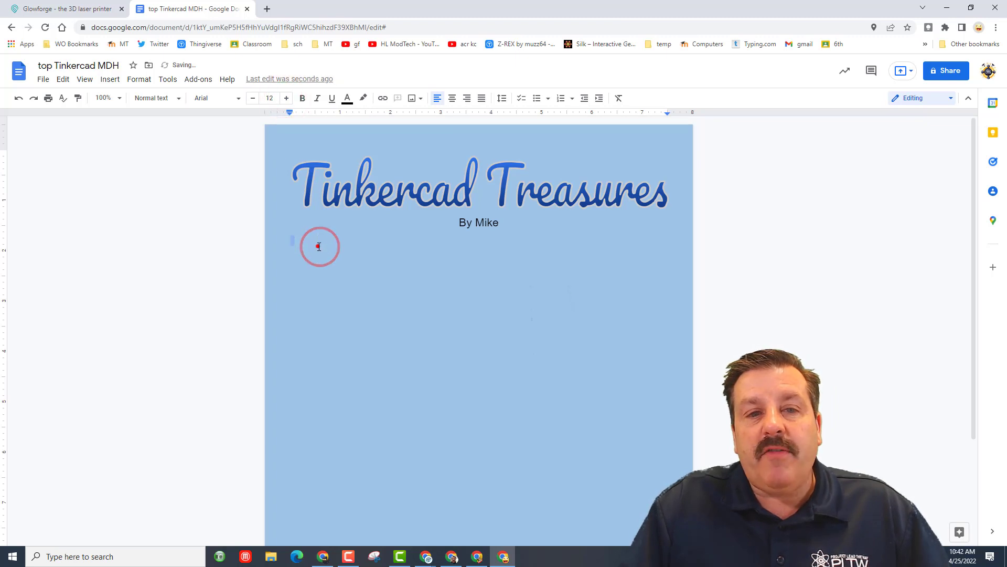
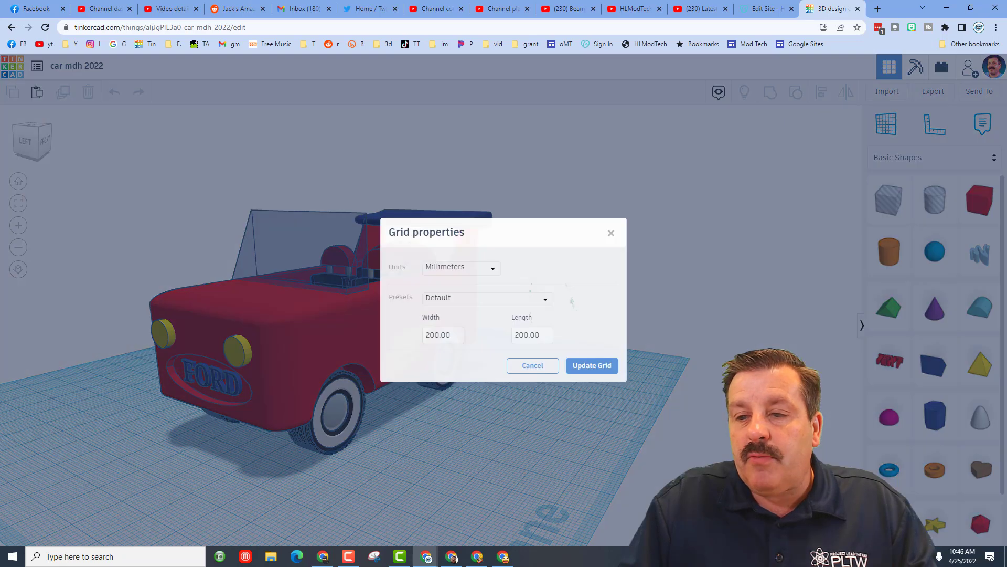
# Set the Tinkercad workplane grid's width and length to 0.01 mm and turn the car to show its front and side.
pyautogui.click(455, 330)
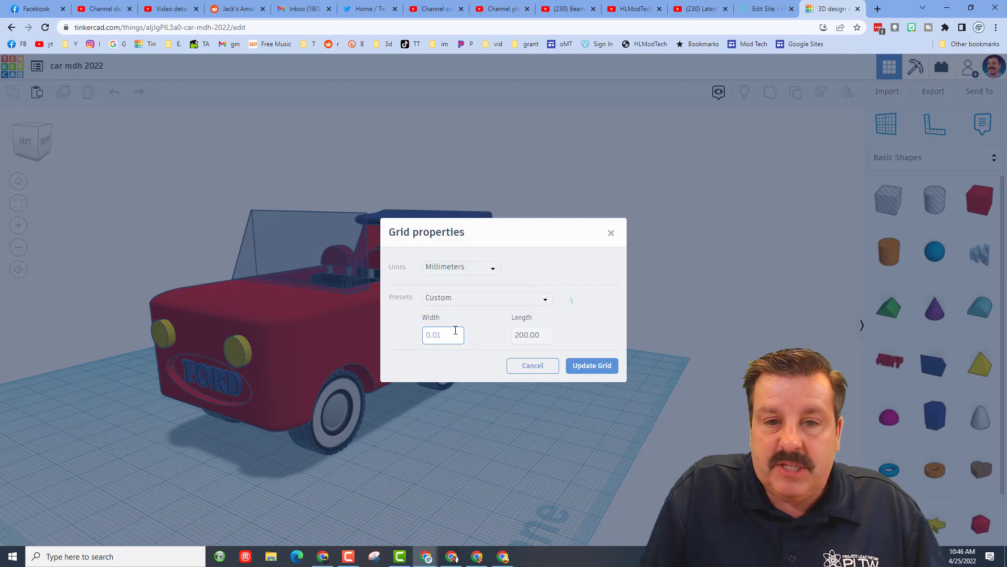
pyautogui.click(532, 333)
pyautogui.press('BackSpace')
pyautogui.press('BackSpace')
pyautogui.press('BackSpace')
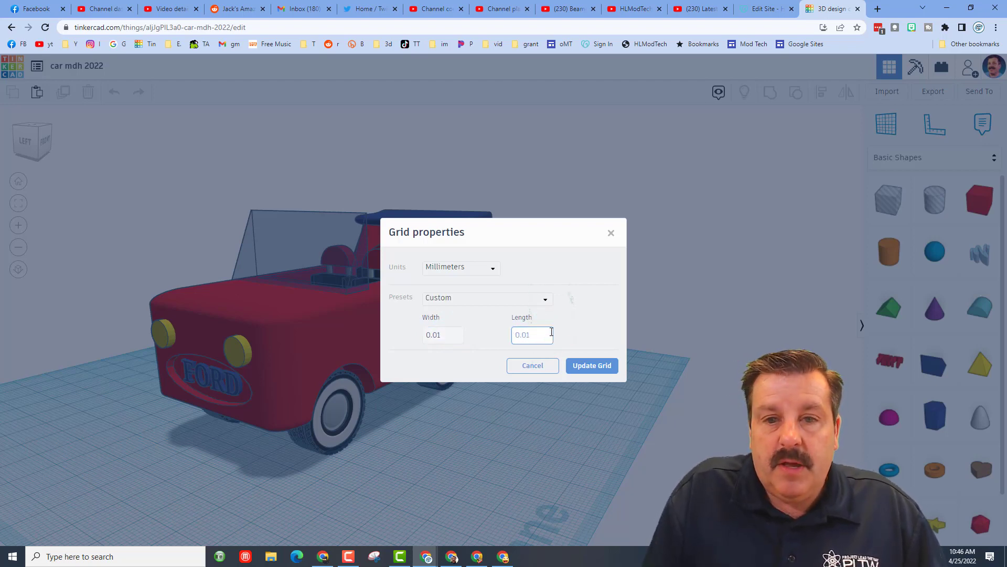
pyautogui.click(594, 368)
pyautogui.moveTo(553, 403); pyautogui.dragTo(458, 399)
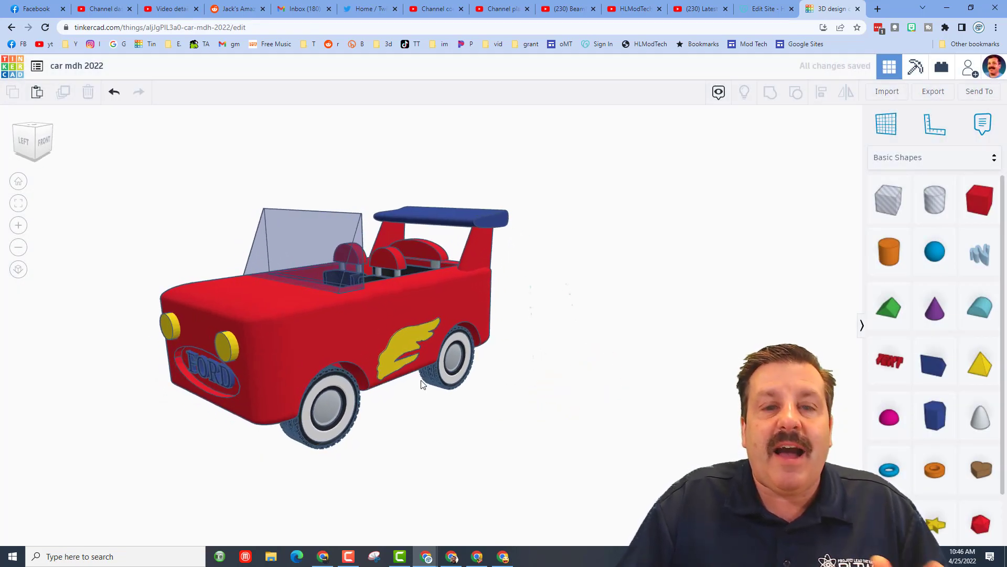
pyautogui.click(147, 555)
pyautogui.write('sn')
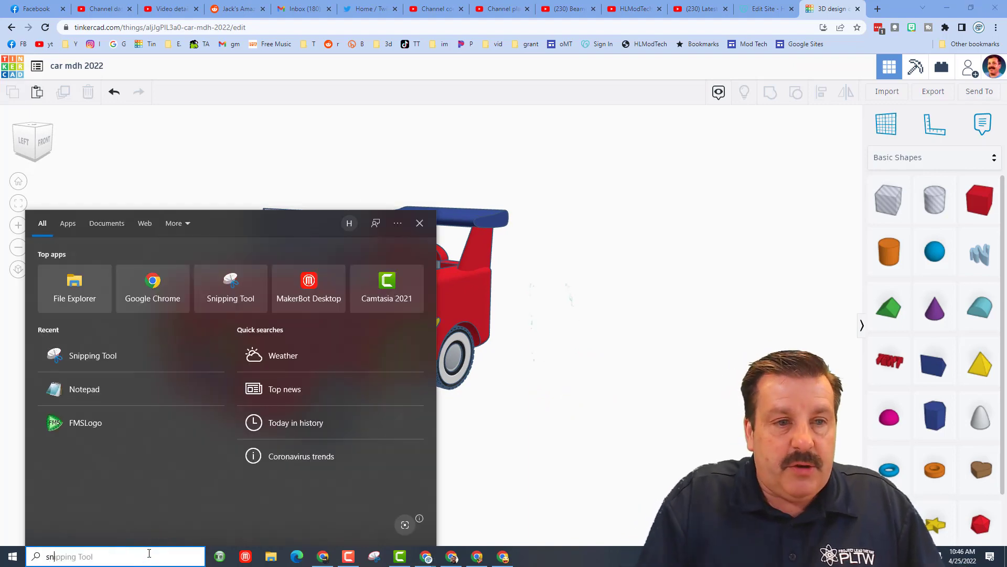
pyautogui.rightClick(103, 265)
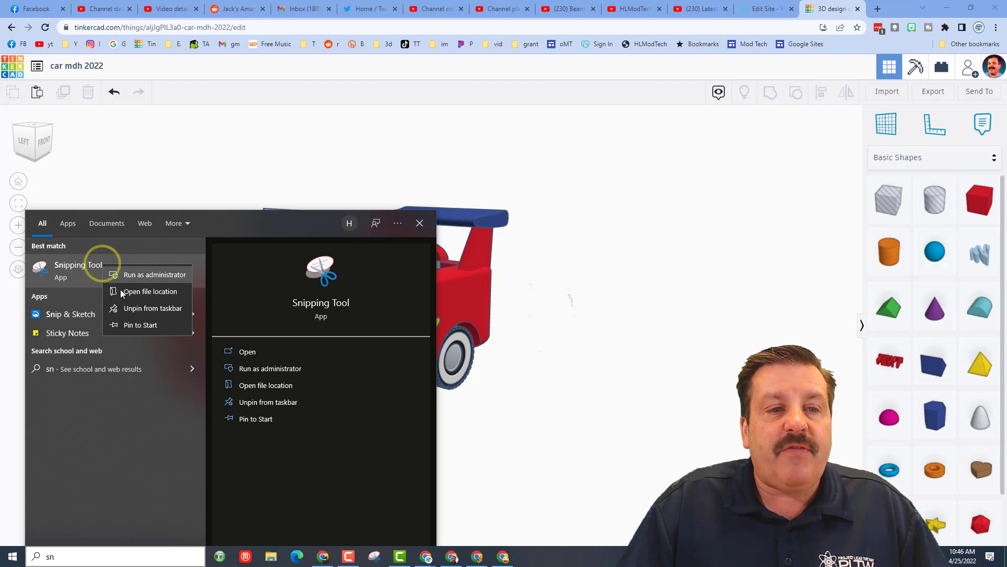
pyautogui.click(126, 274)
pyautogui.click(374, 557)
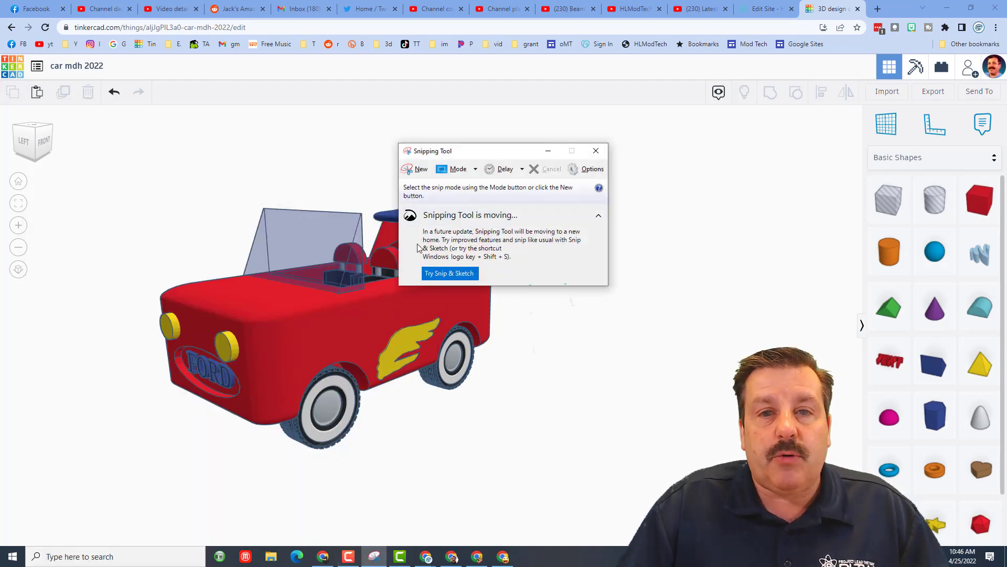
pyautogui.click(595, 151)
# Open Snipping Tool and capture a rectangular snip around the whole car.
pyautogui.click(372, 557)
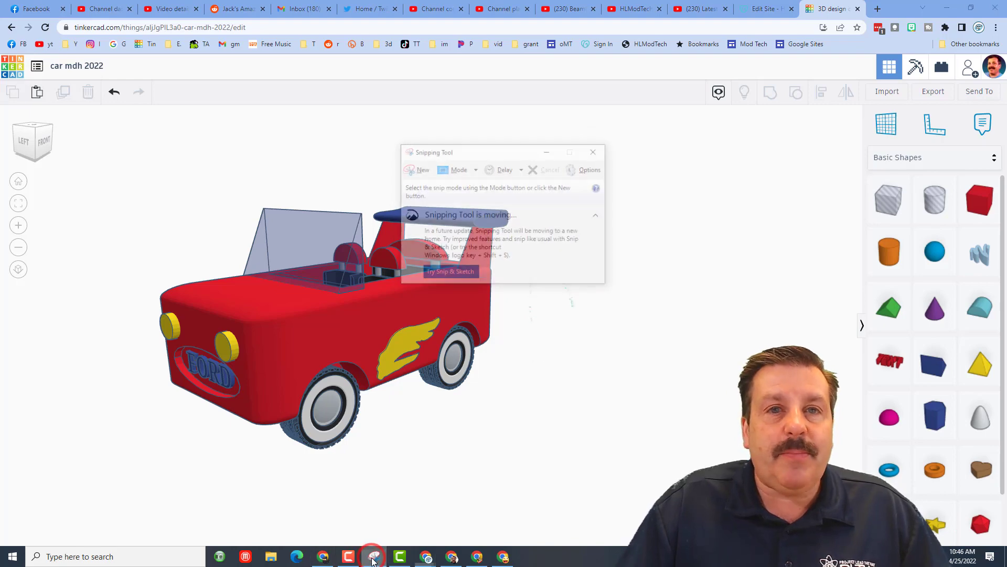
pyautogui.click(410, 169)
pyautogui.moveTo(131, 168); pyautogui.dragTo(554, 465)
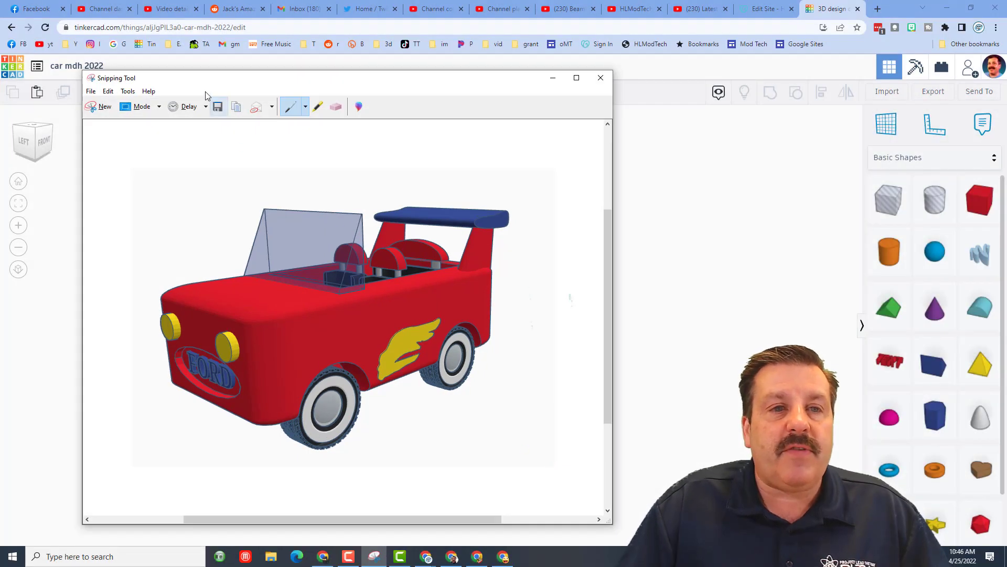
# Save the car snip as a PNG named car1 in the Downloads folder.
pyautogui.click(218, 108)
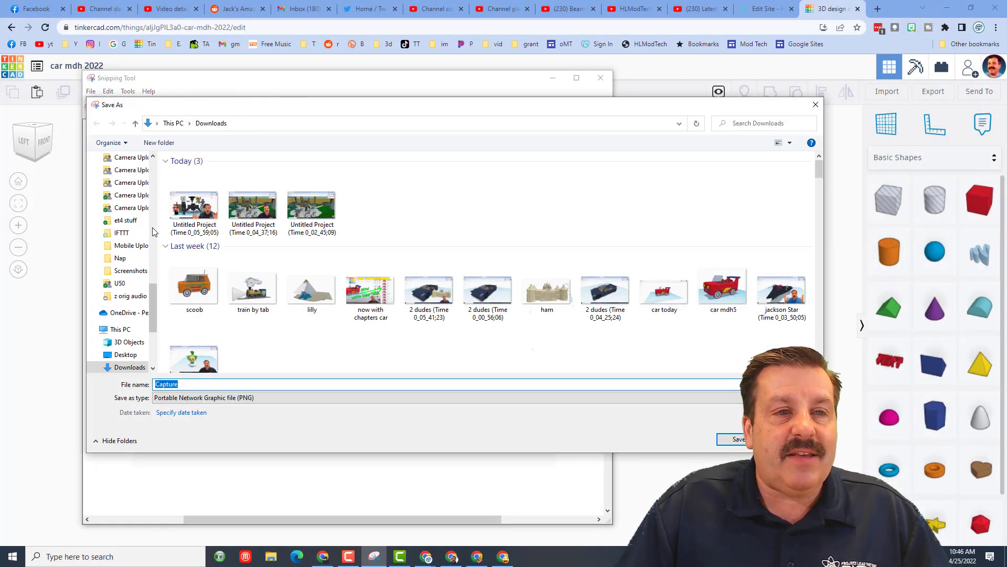
pyautogui.scroll(10, 154, 281)
pyautogui.click(128, 191)
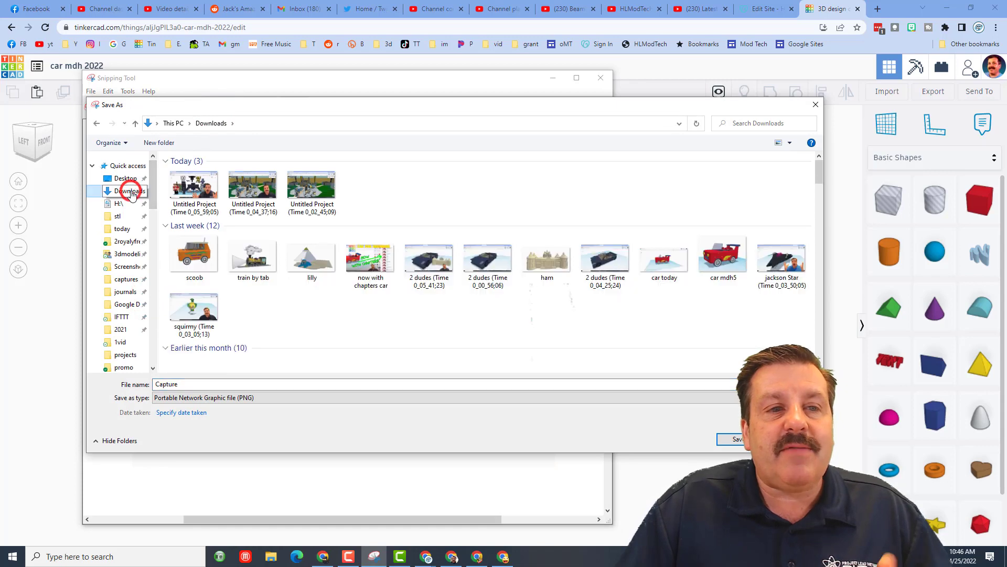
pyautogui.doubleClick(173, 385)
pyautogui.write('car')
pyautogui.press('Return')
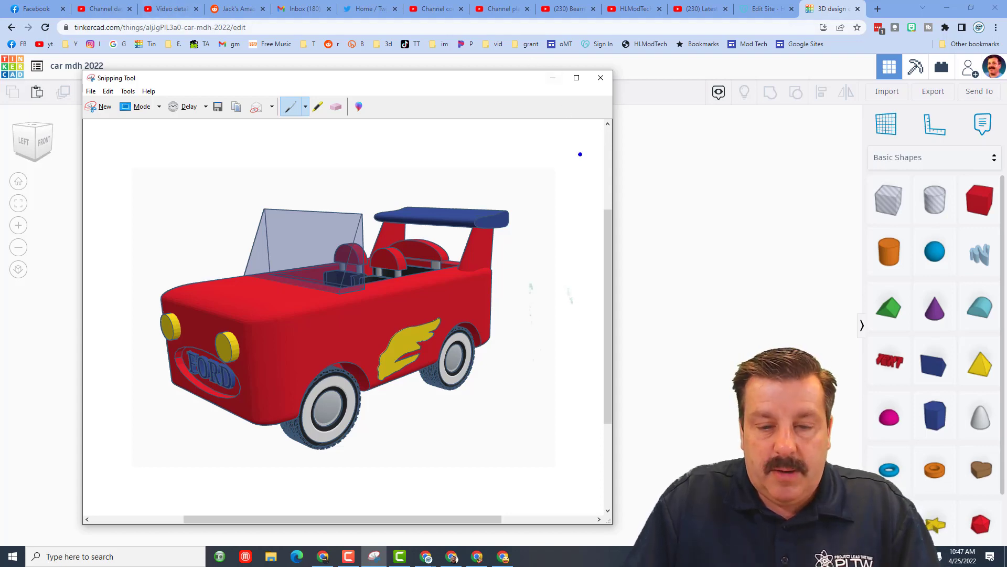
# Switch back to the Google Docs document and insert the car1 image from Downloads on the line below the intro paragraph.
pyautogui.hotkey('alt', 'Tab')
pyautogui.click(641, 261)
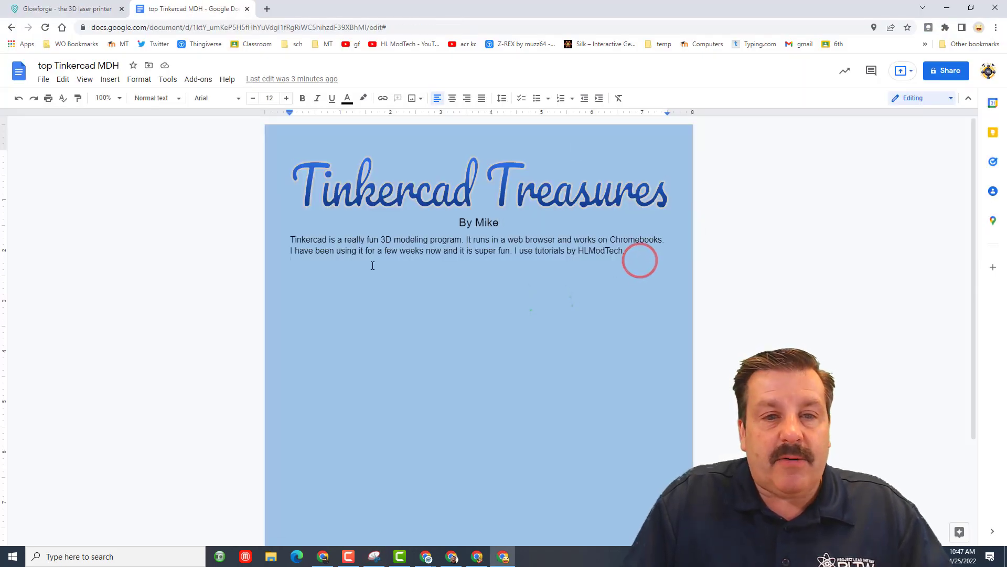
pyautogui.click(110, 79)
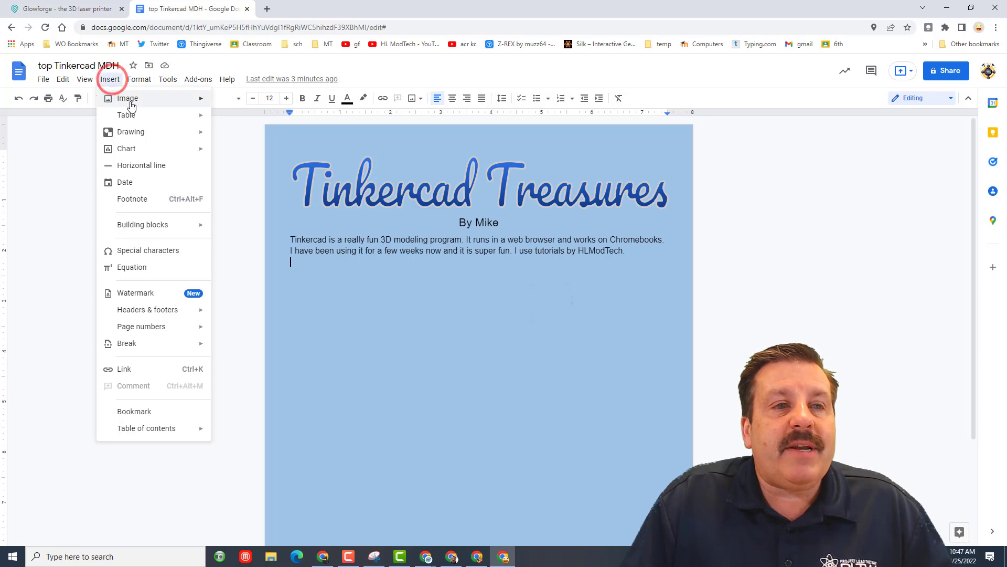
pyautogui.click(131, 100)
pyautogui.click(234, 103)
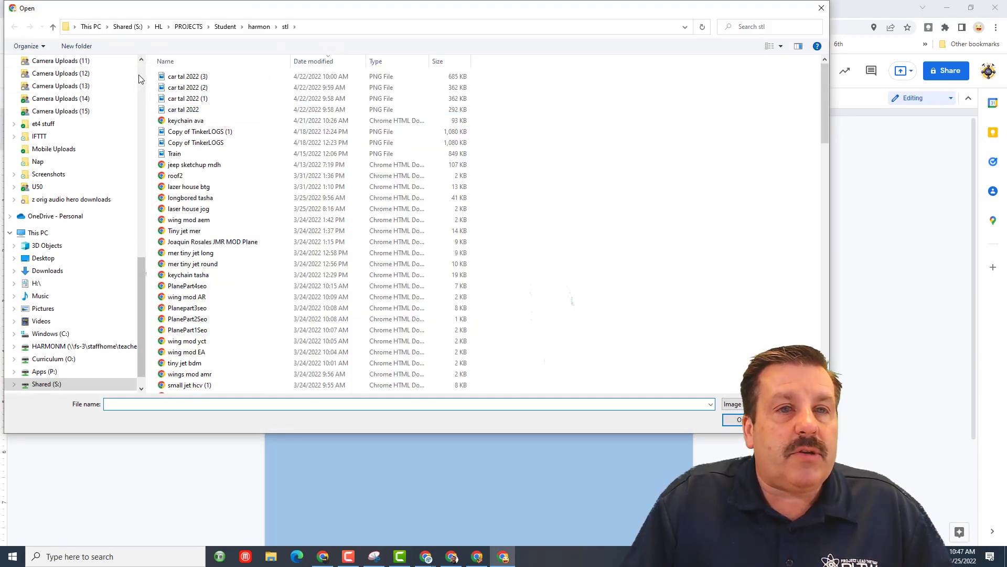
pyautogui.click(141, 73)
pyautogui.click(62, 92)
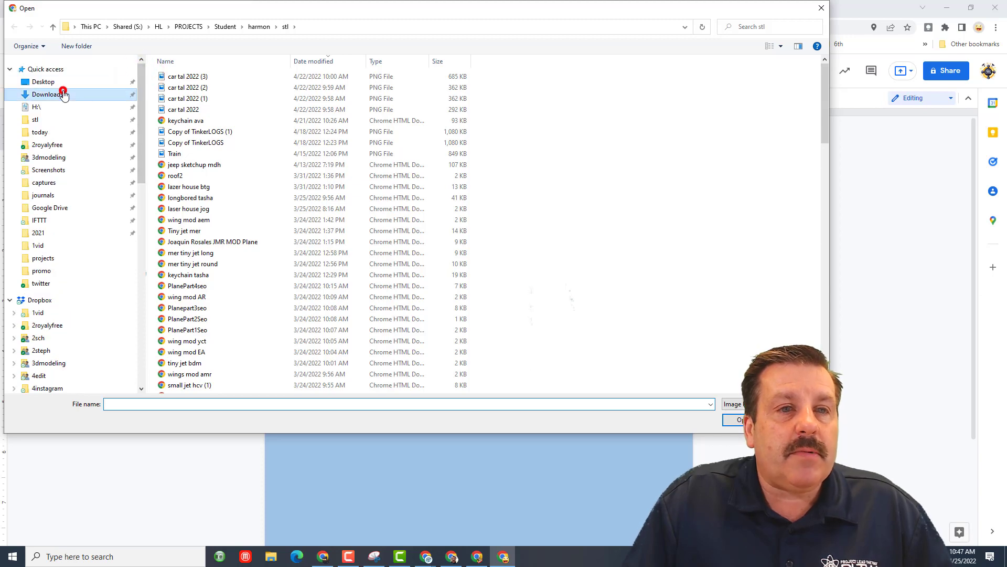
pyautogui.click(185, 111)
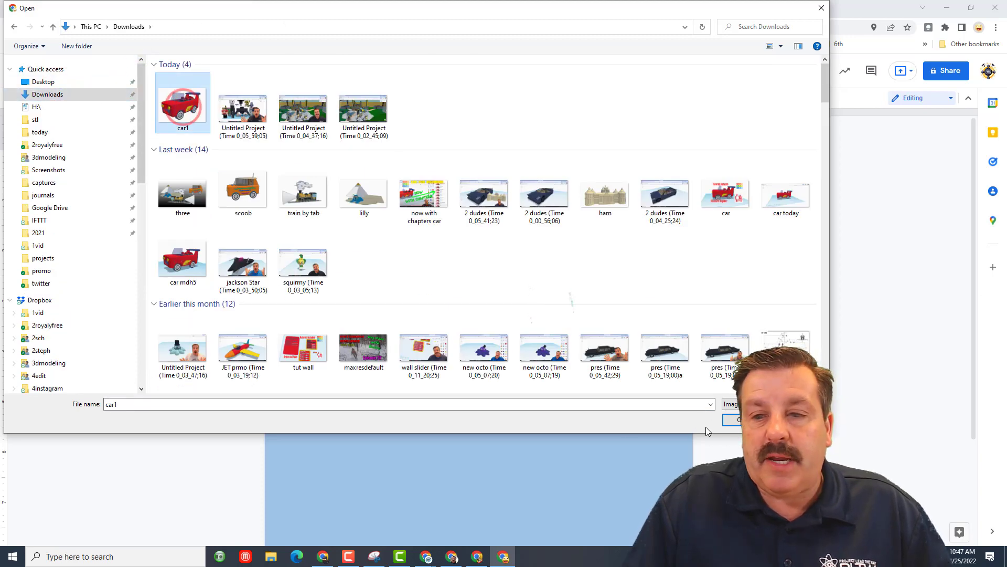
pyautogui.click(737, 423)
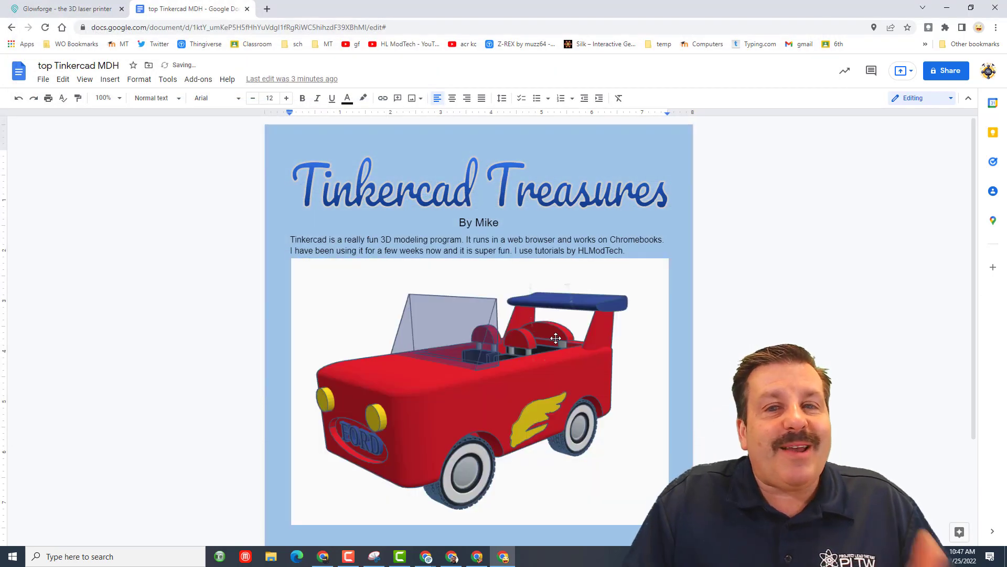
# Scale the car image down proportionally to about 4 inches wide.
pyautogui.click(551, 382)
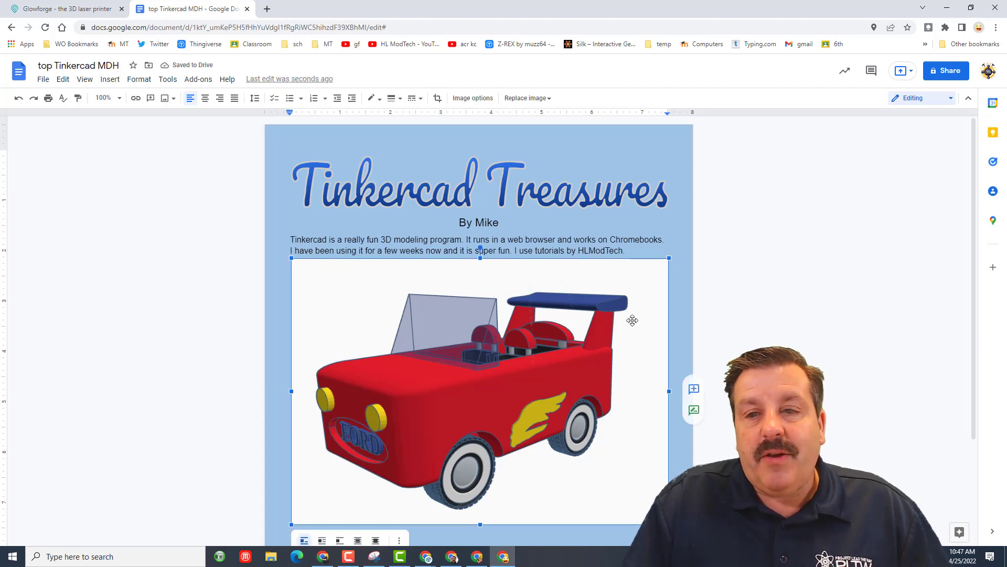
pyautogui.moveTo(669, 524); pyautogui.dragTo(464, 380)
pyautogui.scroll(-3, 429, 268)
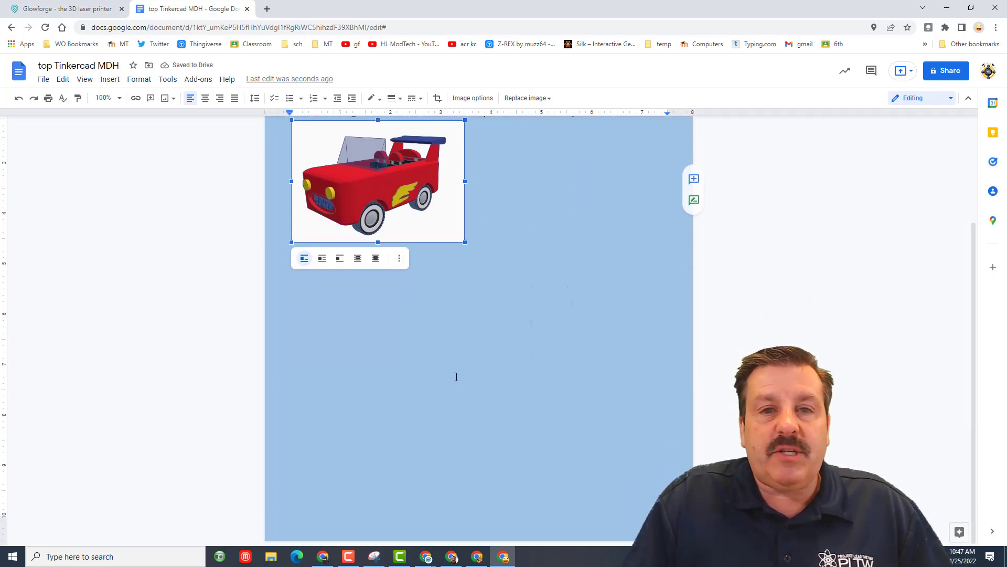
pyautogui.scroll(1, 456, 273)
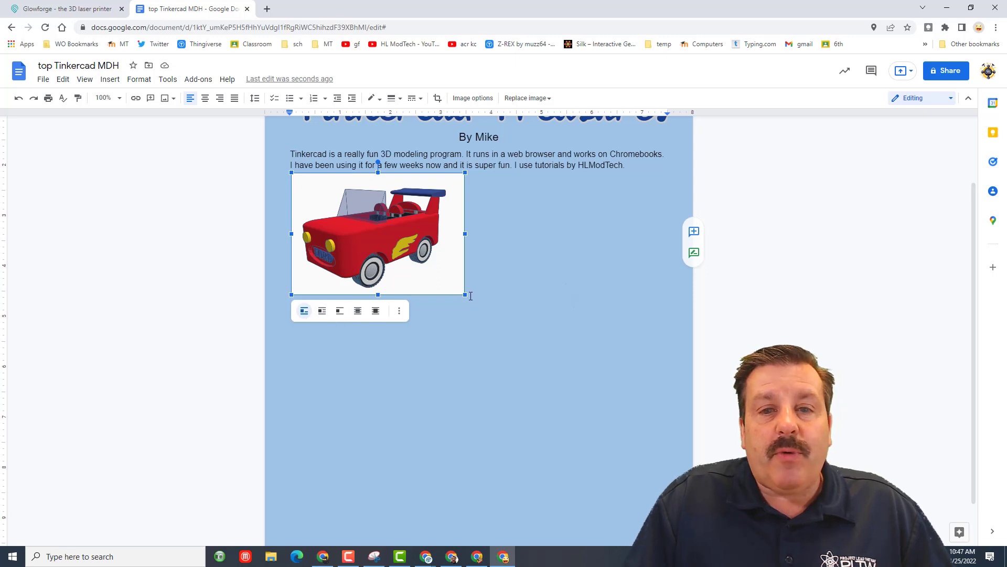
pyautogui.moveTo(463, 295); pyautogui.dragTo(490, 312)
# Set the car image to wrap text and move it down slightly below the intro paragraph.
pyautogui.click(322, 327)
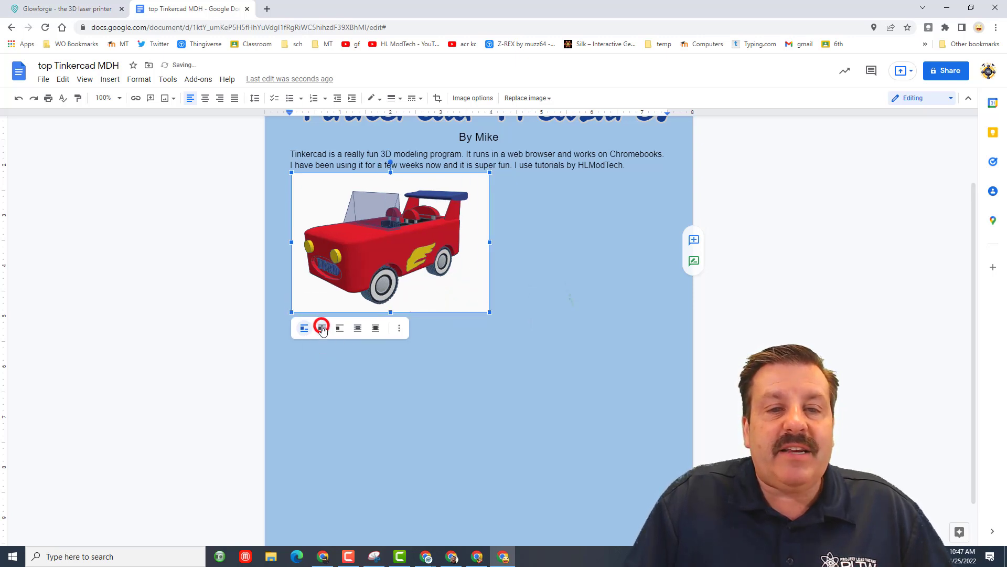
pyautogui.click(526, 232)
pyautogui.moveTo(450, 211); pyautogui.dragTo(451, 230)
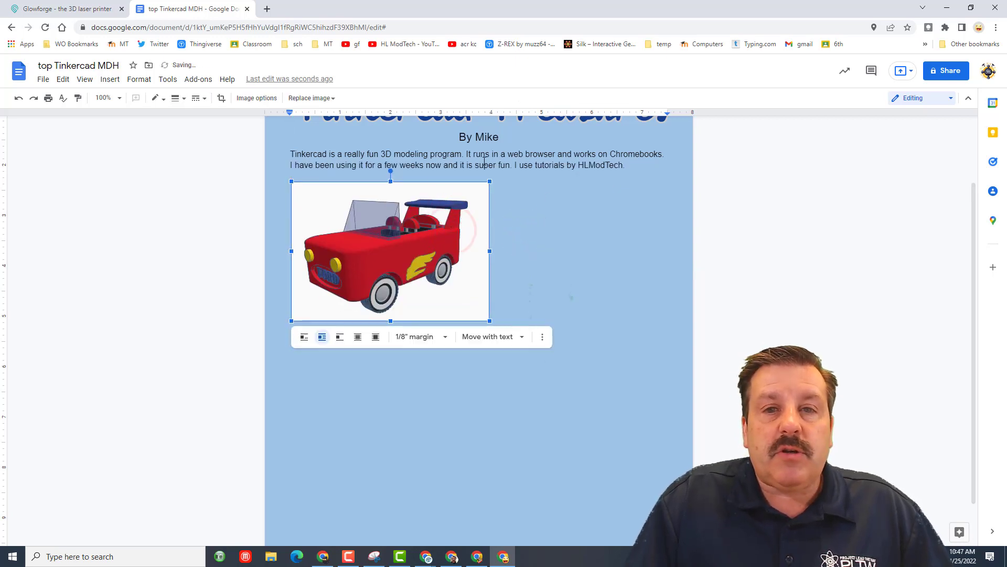
# Add the Heading 2 title "My Tinkercad Car" beside the car image and start a new line under it.
pyautogui.click(518, 188)
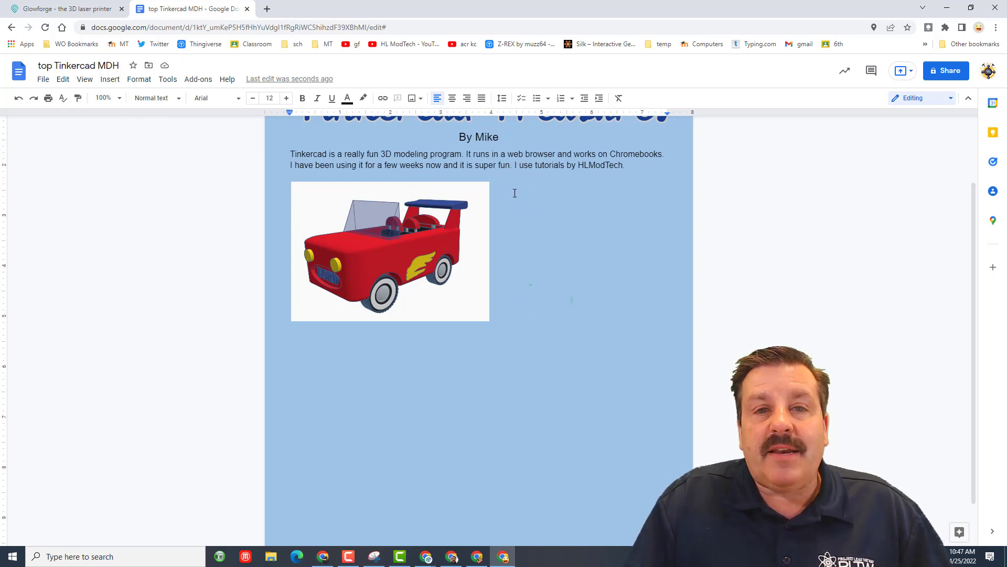
pyautogui.click(152, 98)
pyautogui.moveTo(168, 237)
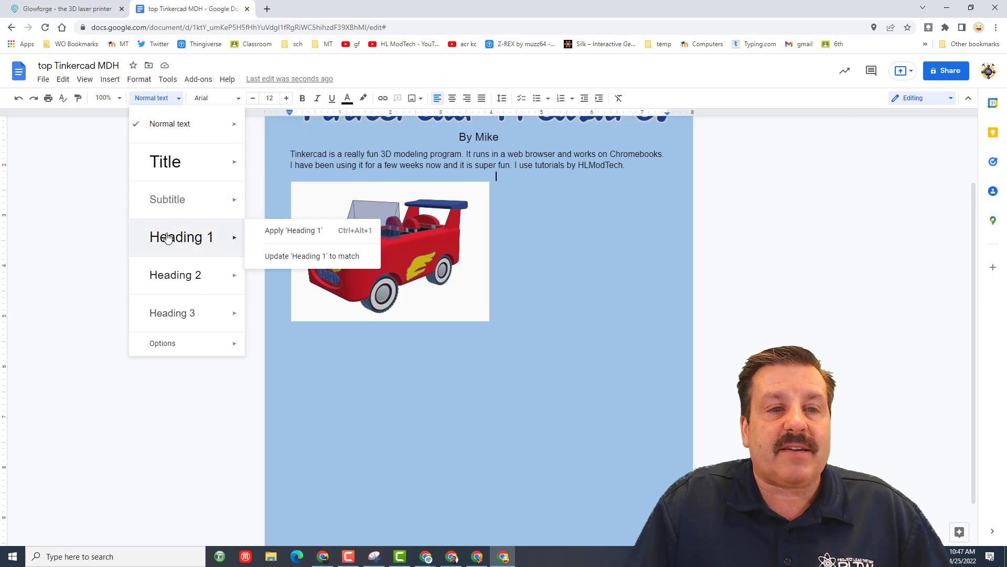
pyautogui.click(175, 273)
pyautogui.click(514, 196)
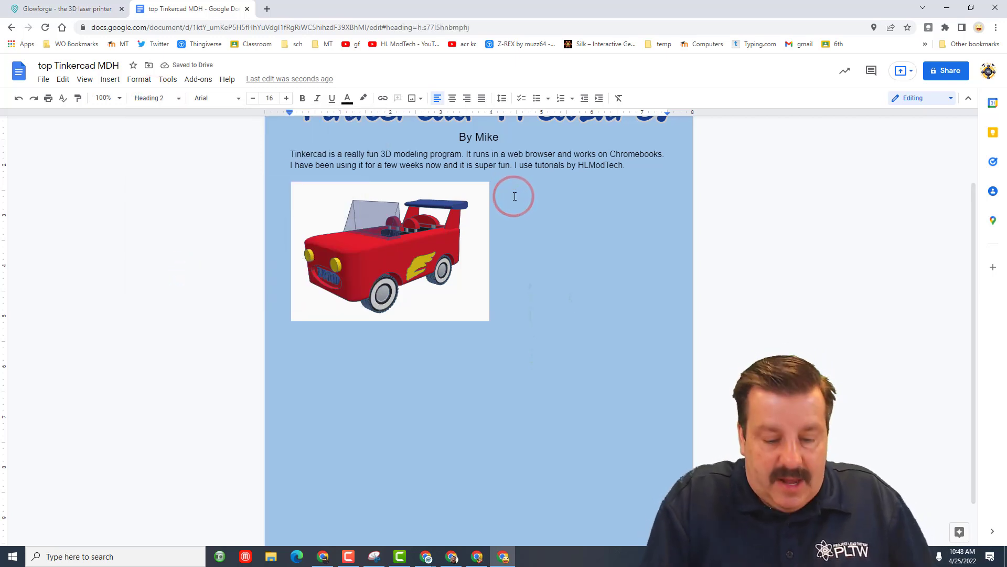
pyautogui.write('My Tinkercad Car')
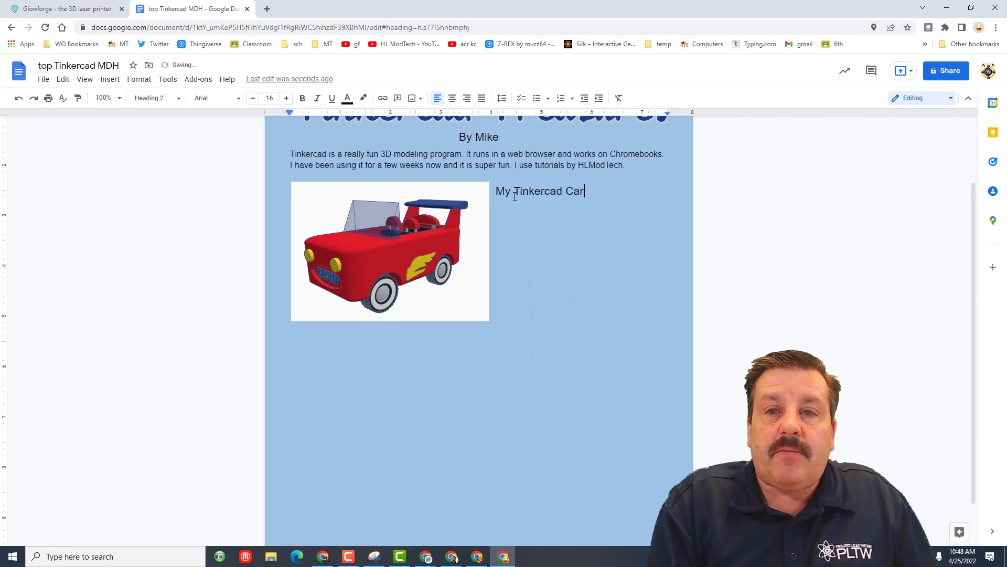
pyautogui.press('Return')
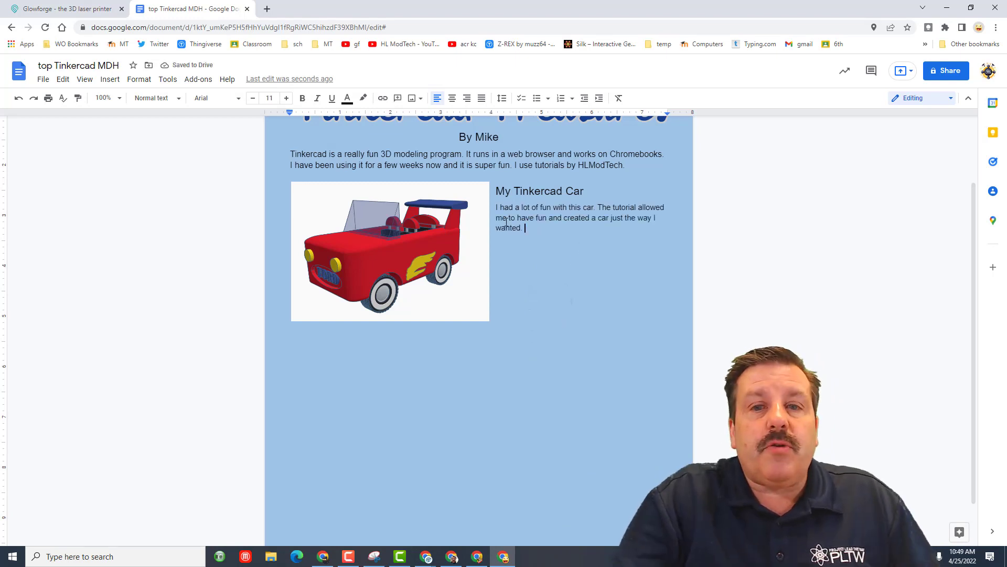
# Set the font size of the description paragraph beside the car image to 12.
pyautogui.tripleClick(498, 207)
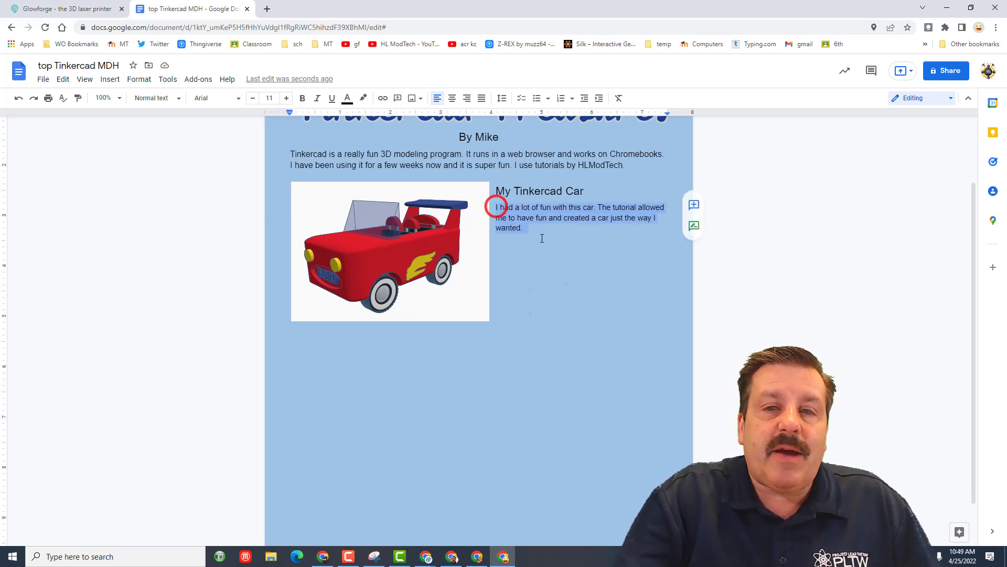
pyautogui.click(287, 98)
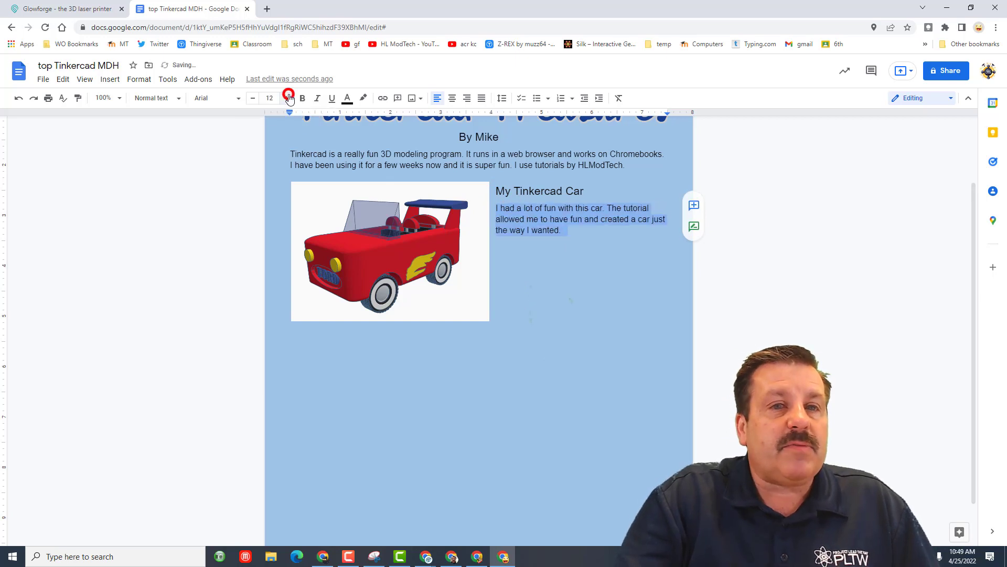
# Add a numbered list under the car description: Love my colors, Spoiler is cool, The wheels were fun, Codeblocks bucket seat, Transparent window.
pyautogui.click(588, 225)
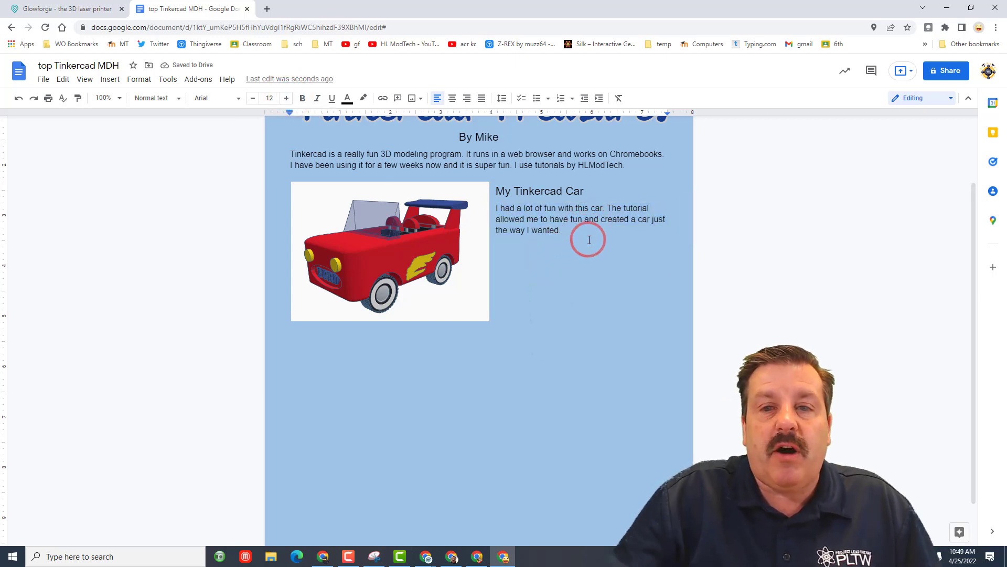
pyautogui.press('Return')
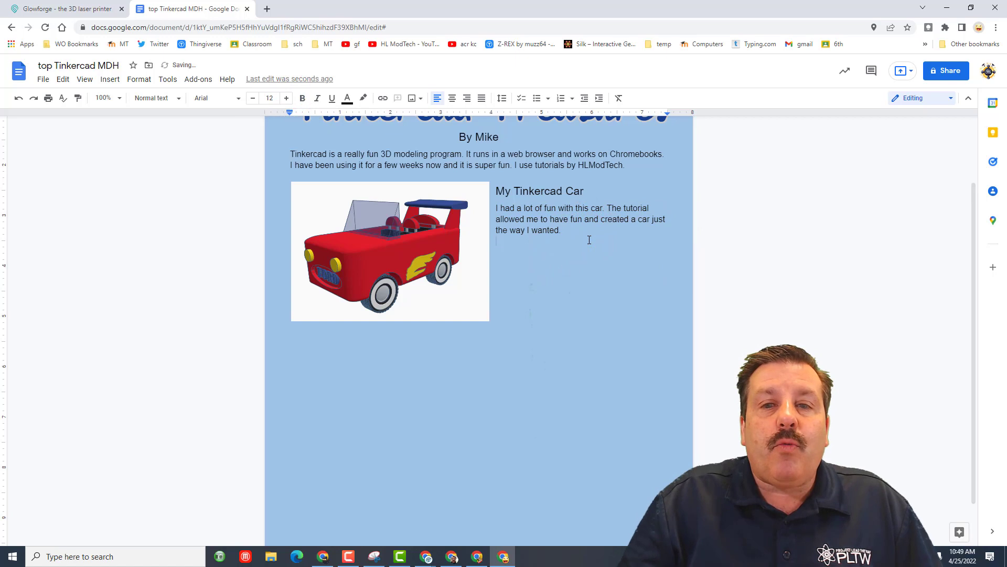
pyautogui.click(562, 99)
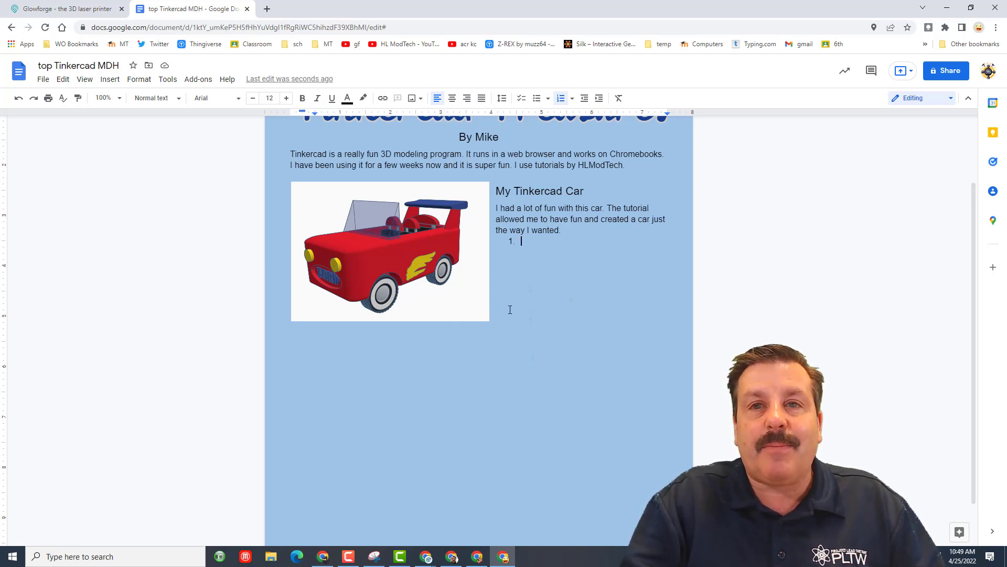
# Enlarge the car image very slightly and insert a blank line between the description and the numbered list.
pyautogui.click(459, 305)
pyautogui.moveTo(489, 320)
pyautogui.mouseDown()
pyautogui.moveTo(478, 312)
pyautogui.moveTo(490, 321)
pyautogui.mouseUp()
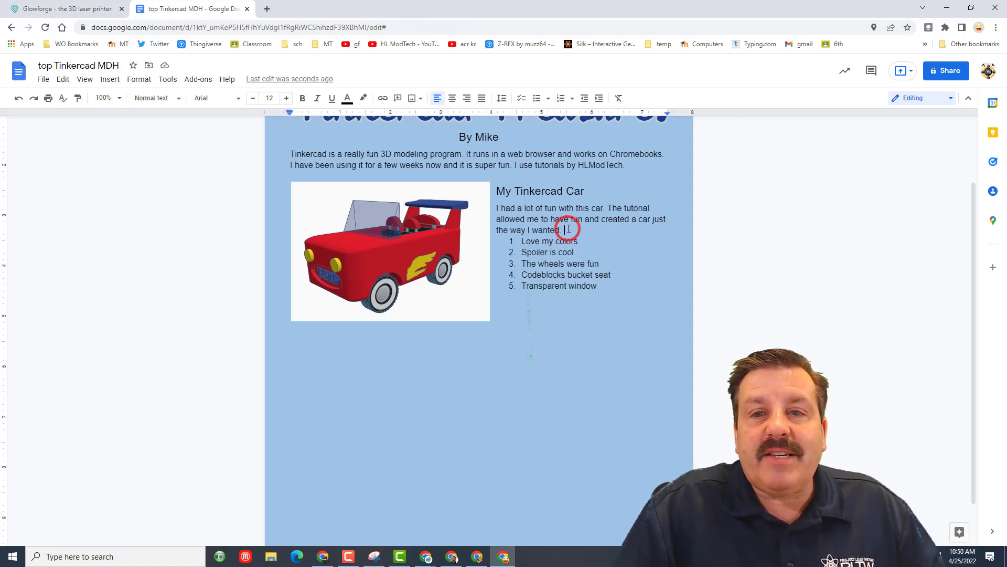
pyautogui.press('Return')
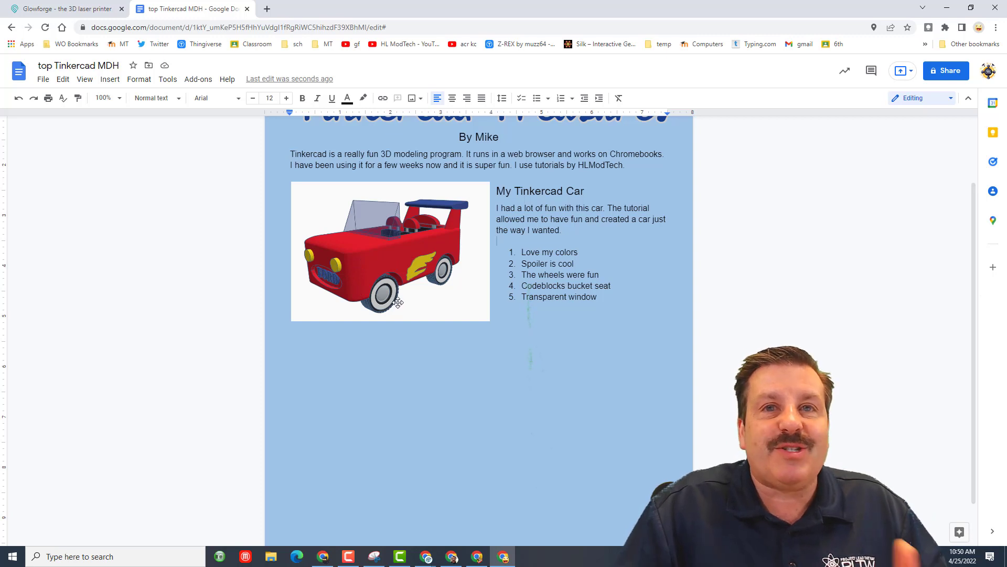
# End the numbered list after "Transparent window" and continue on an unnumbered line below the car image.
pyautogui.click(529, 310)
pyautogui.click(619, 297)
pyautogui.press('Return')
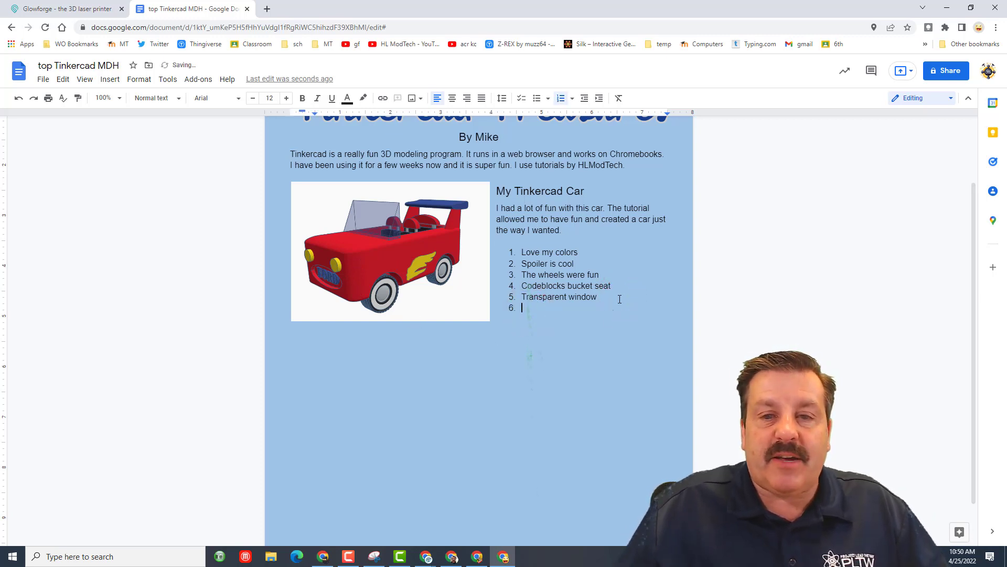
pyautogui.press('Return')
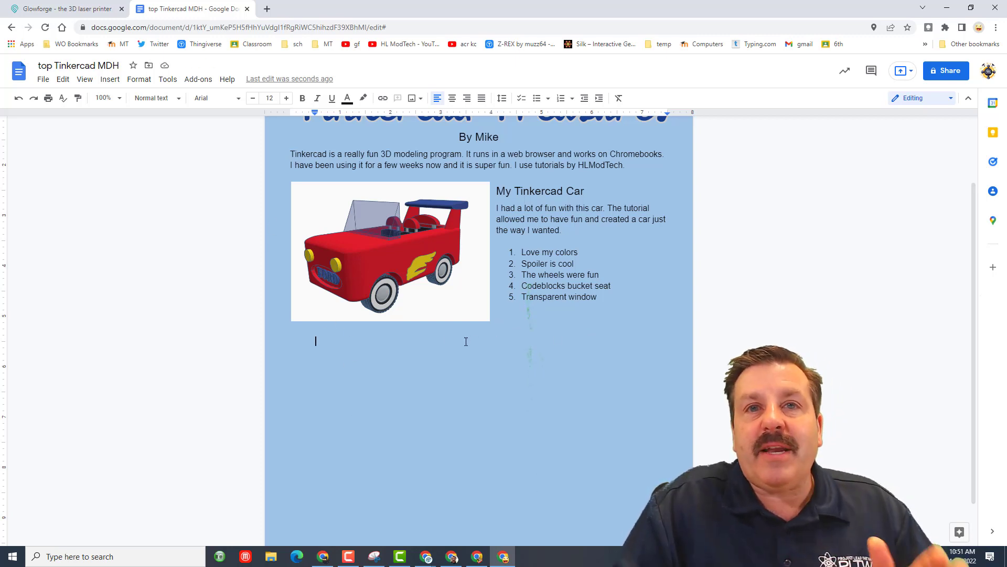
# Apply the Heading 2 style to the empty line below the car image.
pyautogui.click(333, 344)
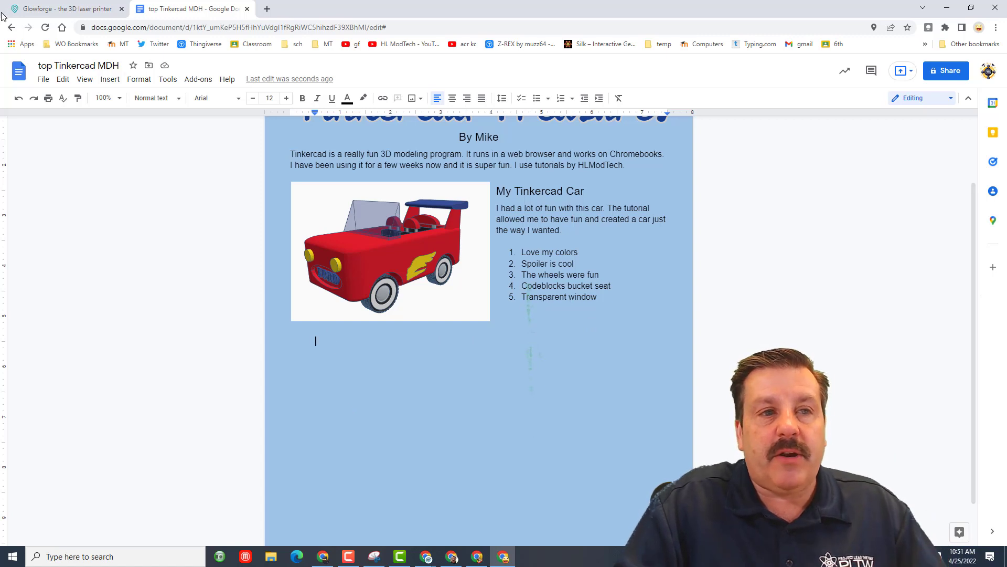
pyautogui.click(149, 99)
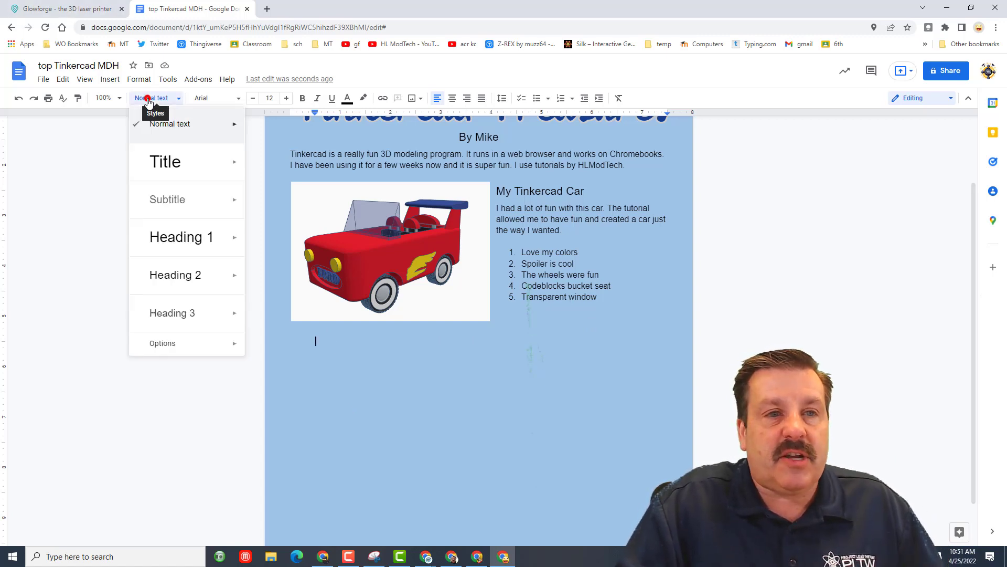
pyautogui.click(172, 275)
pyautogui.click(325, 357)
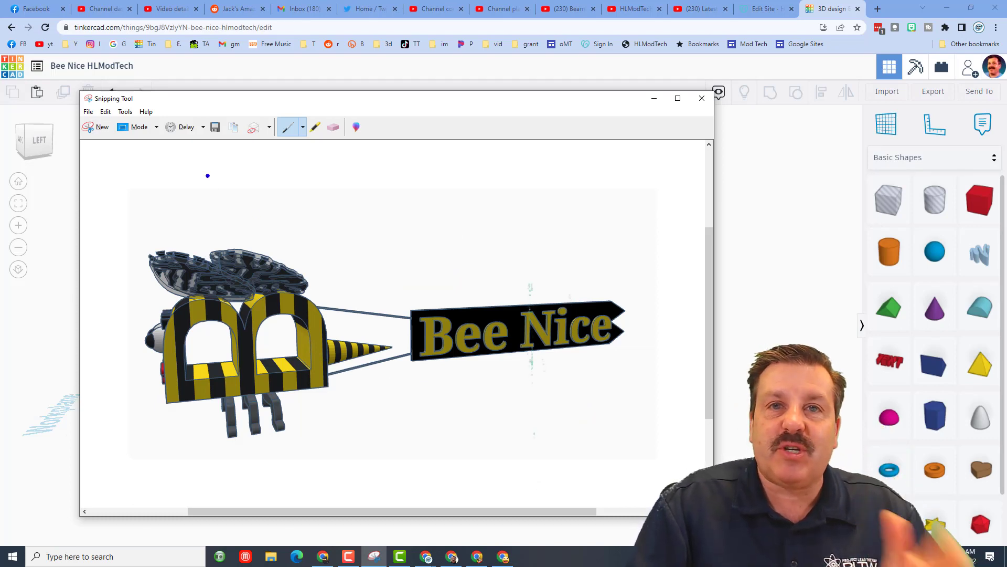
# Copy the Bee Nice snip from Snipping Tool and paste it into the Google Docs document on the Heading 2 line.
pyautogui.click(235, 128)
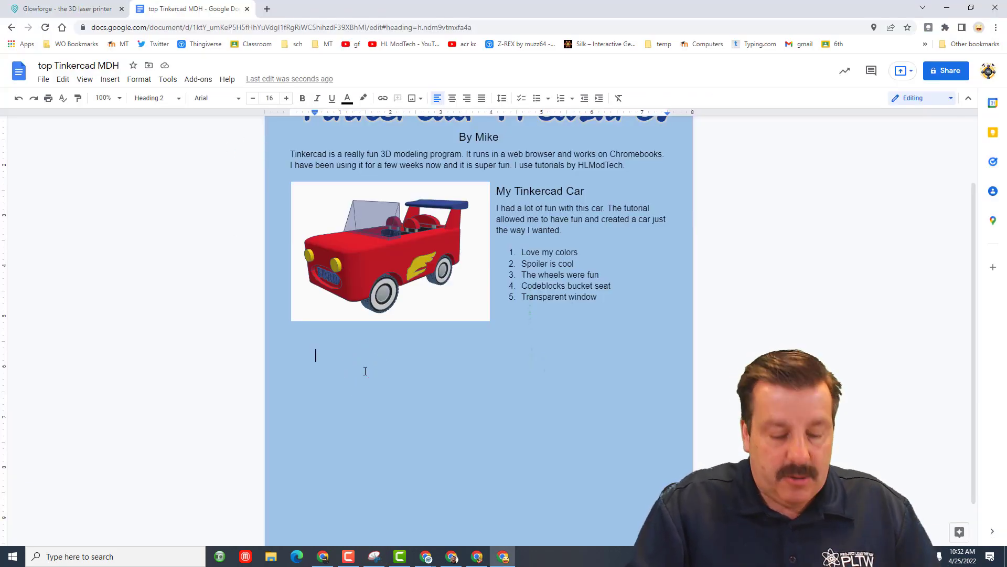
pyautogui.hotkey('ctrl', 'v')
pyautogui.click(366, 370)
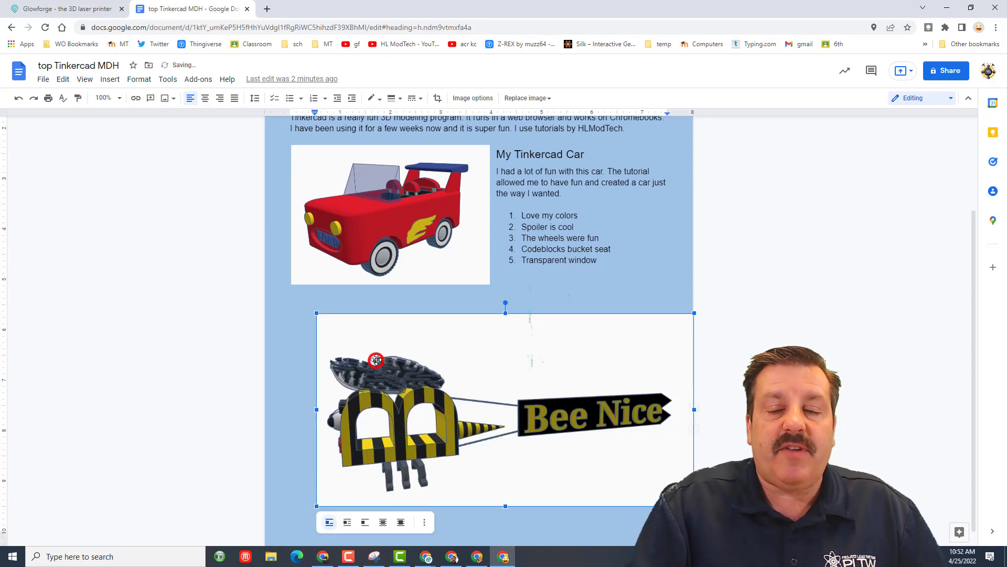
# Scale the Bee Nice image down proportionally to about 4.3 inches wide and set it to wrap text.
pyautogui.moveTo(319, 314); pyautogui.dragTo(476, 395)
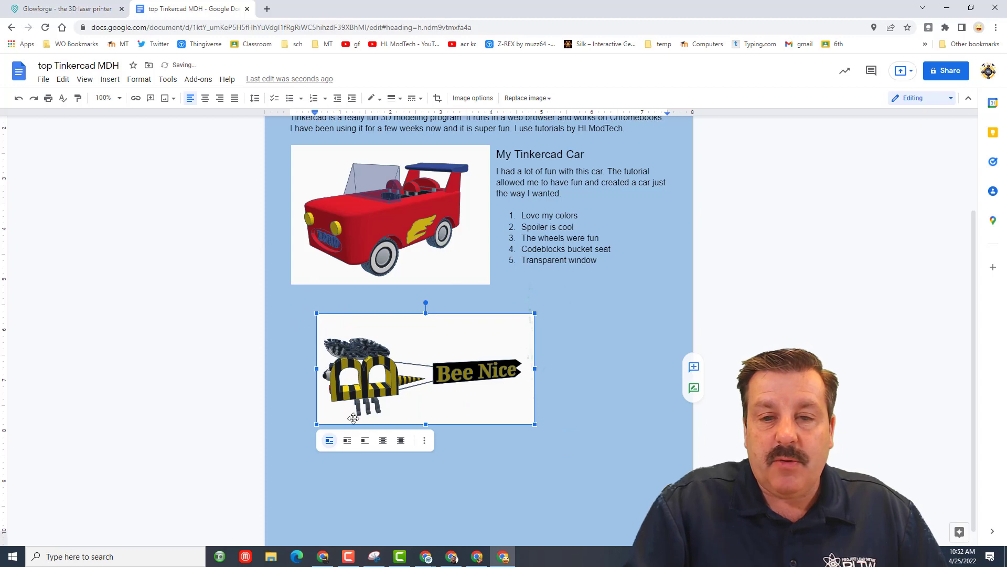
pyautogui.click(347, 442)
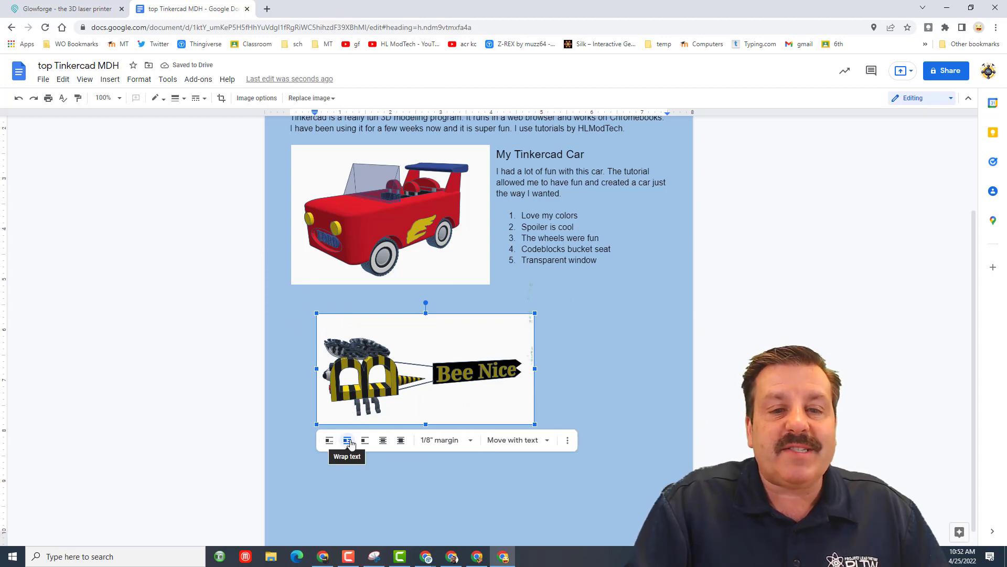